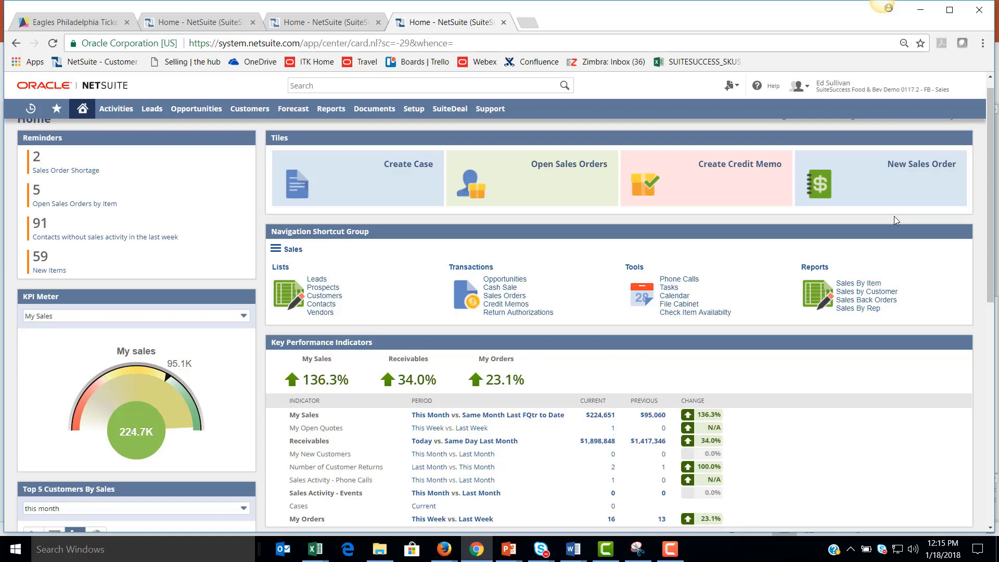
Step: Examine the home dashboard's key performance indicators, the Boston City route in the Route Delivery Call List, and the gross profit, open order and shortage lists
mouse_move(894, 97)
scroll(775, 348, down, 3)
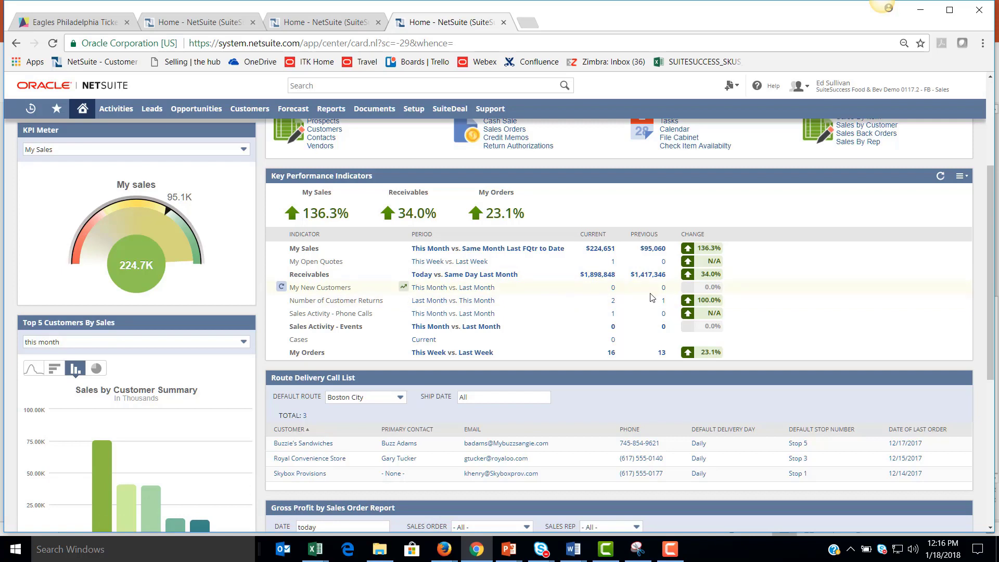
scroll(651, 296, down, 3)
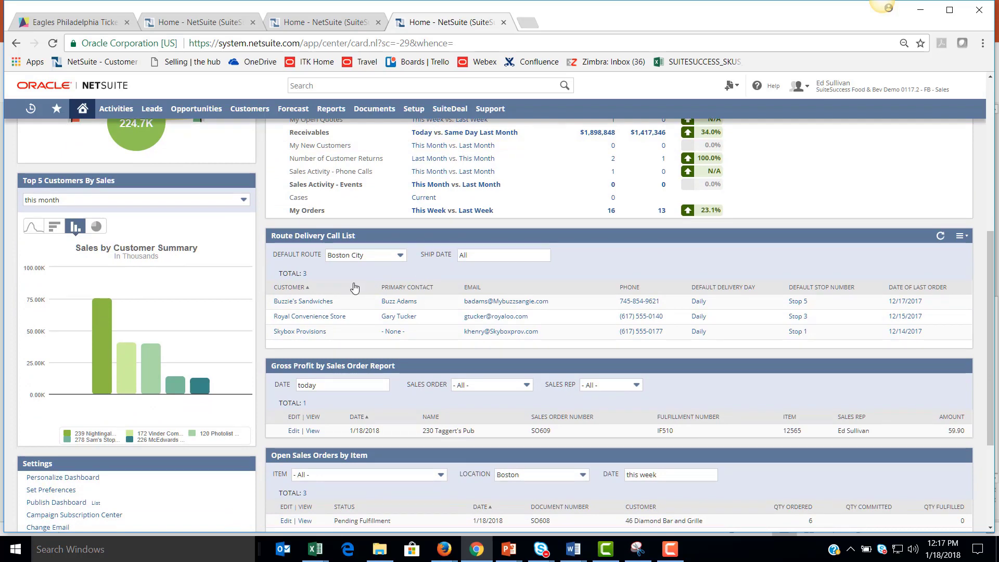
click(400, 255)
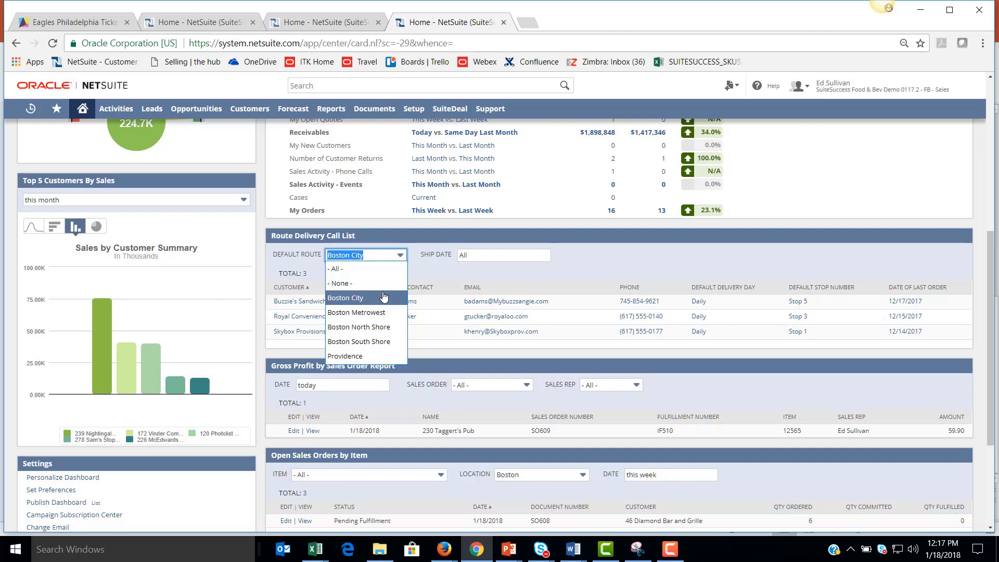
click(383, 296)
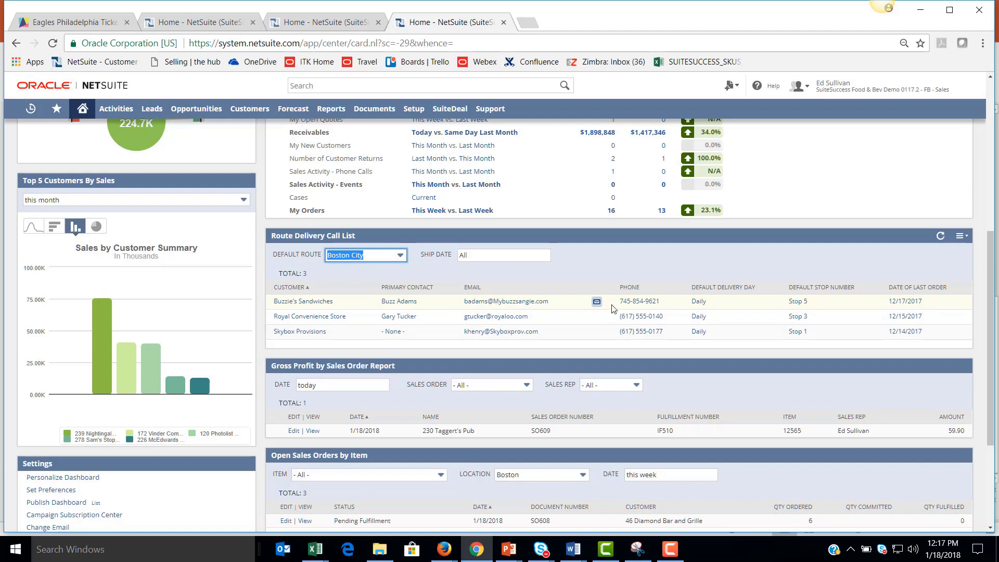
scroll(612, 308, down, 3)
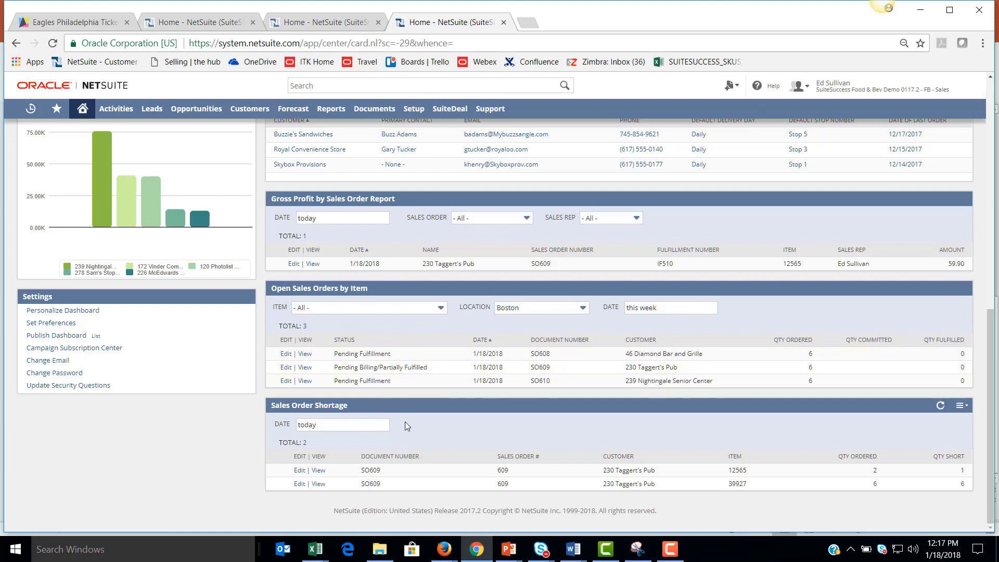
scroll(405, 425, up, 6)
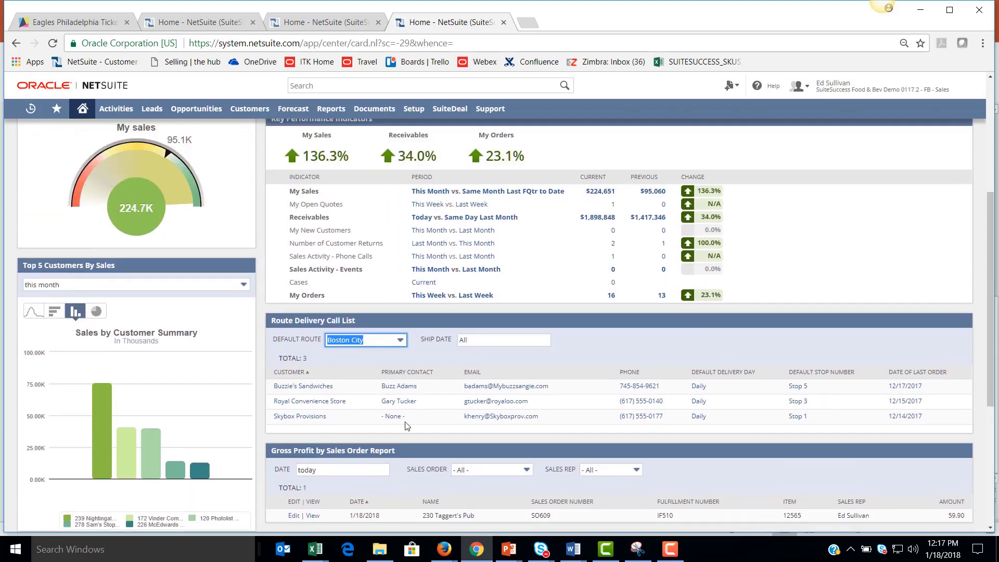
scroll(405, 424, down, 1)
scroll(406, 425, up, 2)
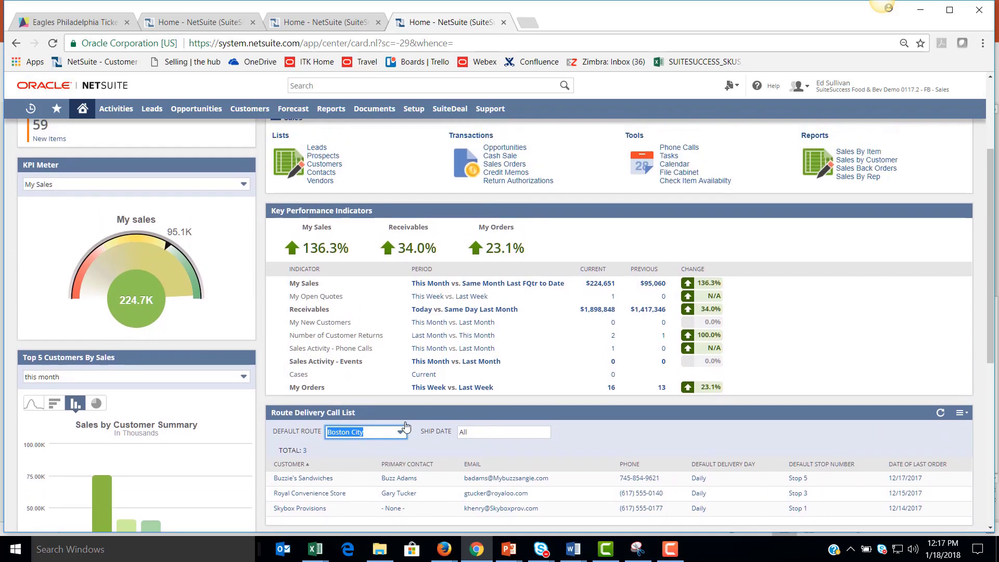
scroll(406, 426, up, 3)
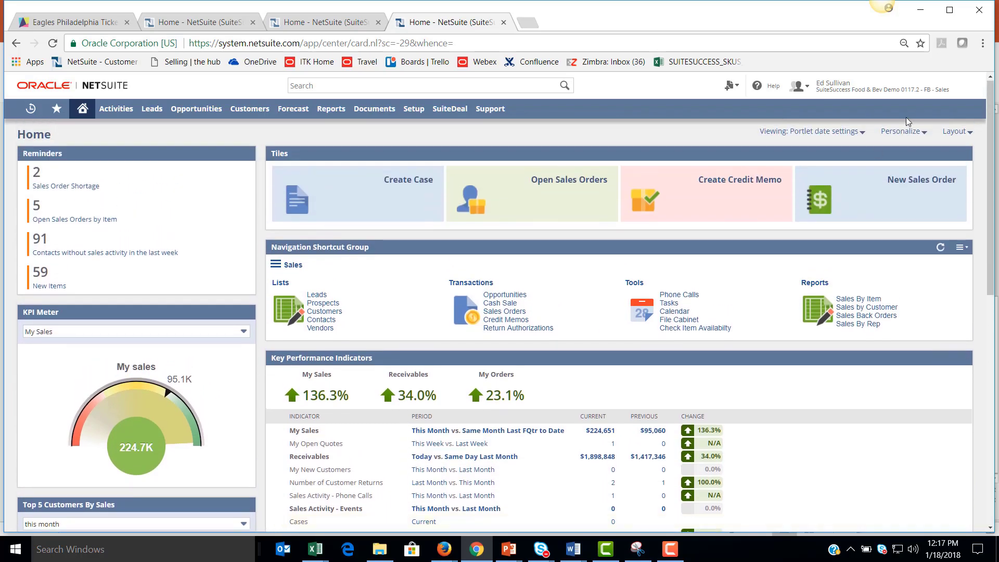
Step: Start a new sales order for the customer Diamond Bar and Grille and enter item 12565 on the first line
click(888, 198)
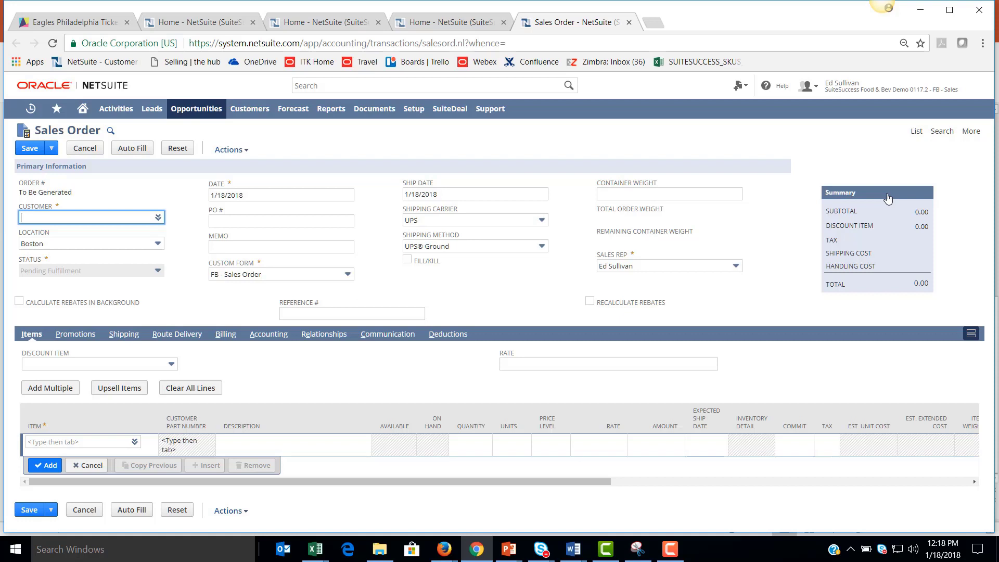
text(46 Diamond Bar and Grille)
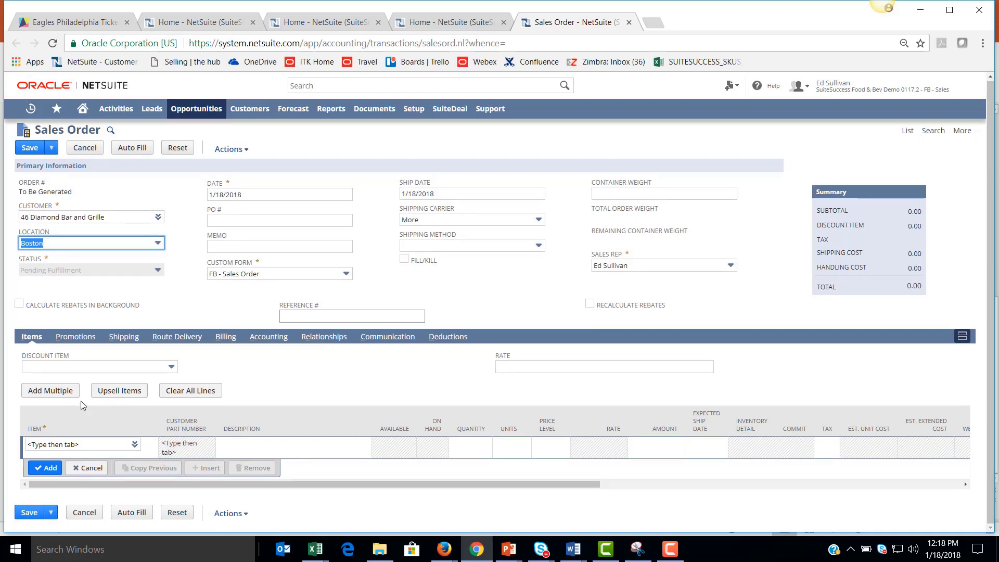
click(94, 444)
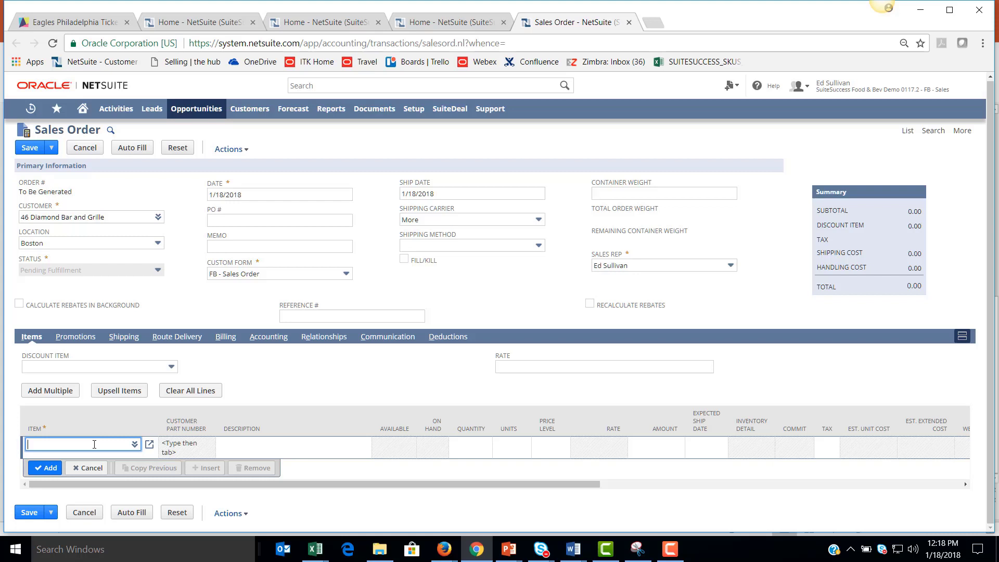
text(12565)
key(Tab)
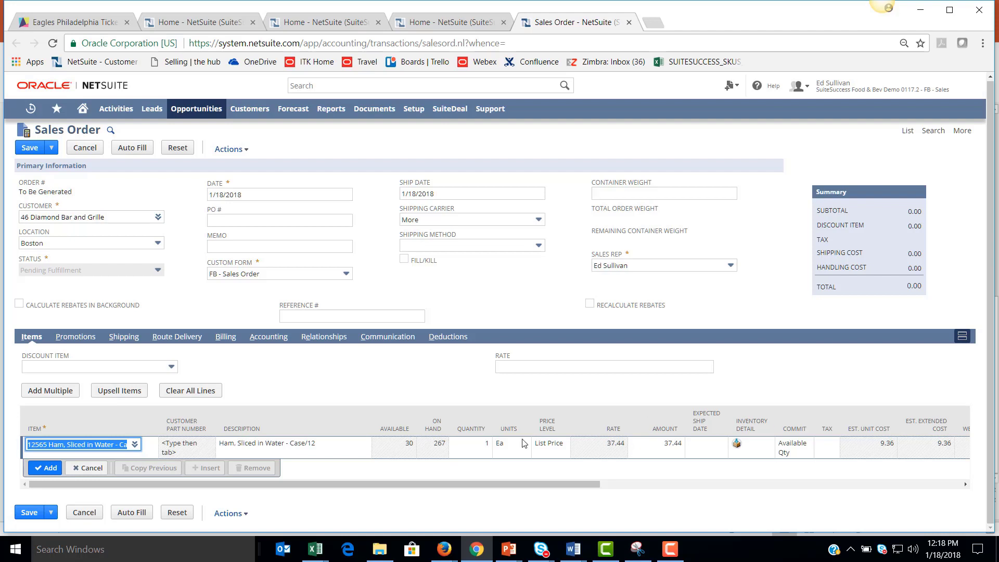
Step: Check the selectable lot numbers in the ham line's inventory detail without choosing one, and add the line to the order
click(486, 446)
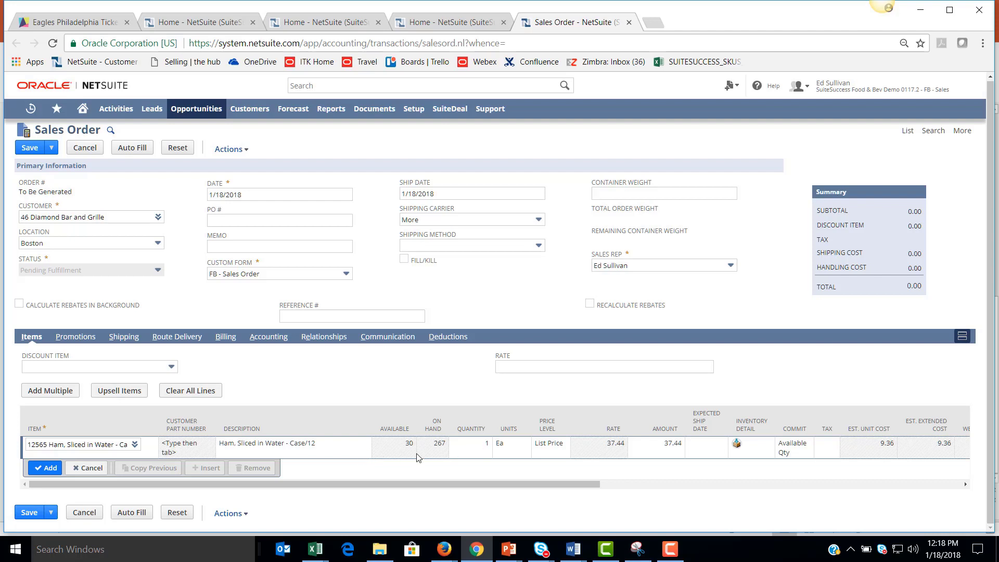
click(475, 450)
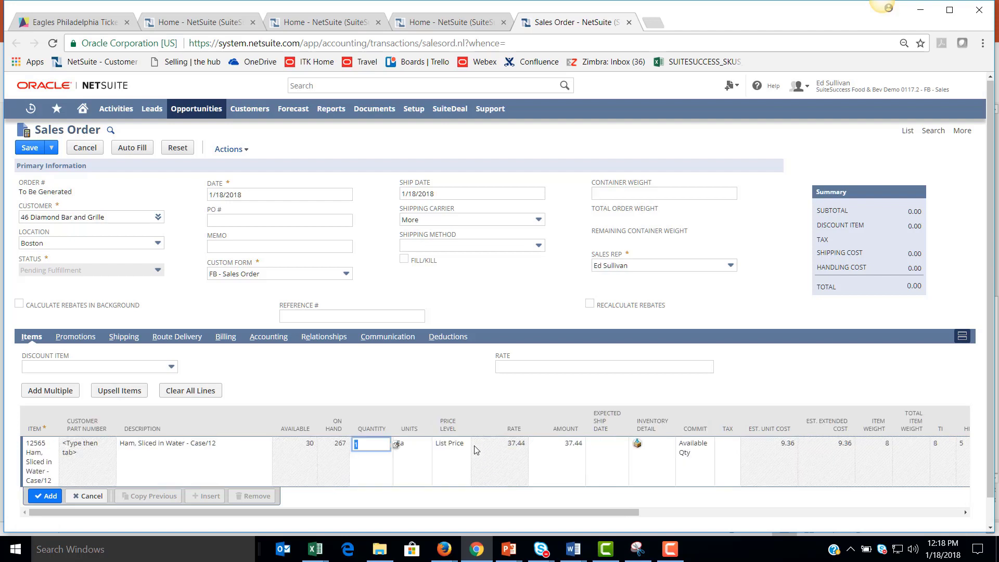
key(Tab)
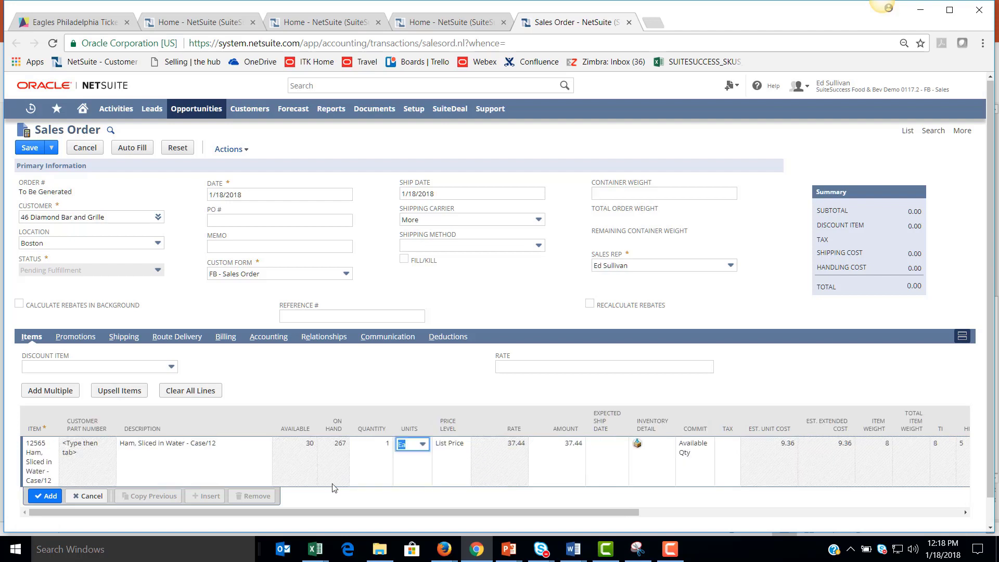
click(639, 445)
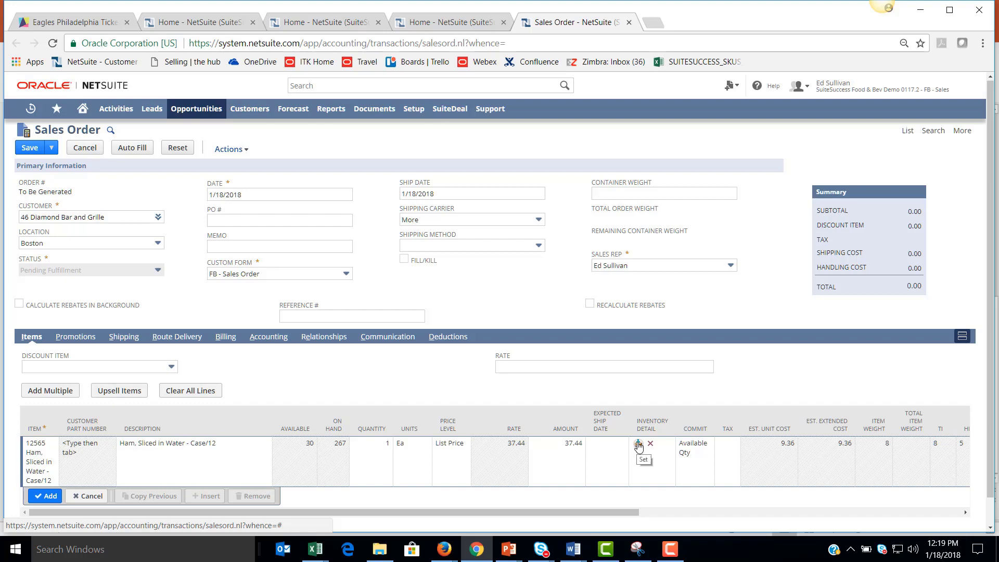
click(639, 444)
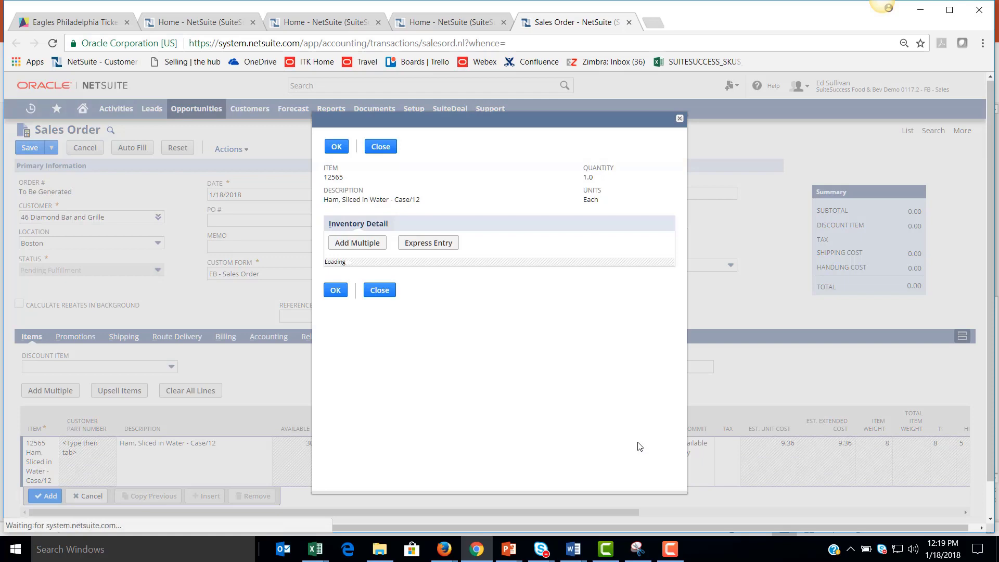
click(353, 244)
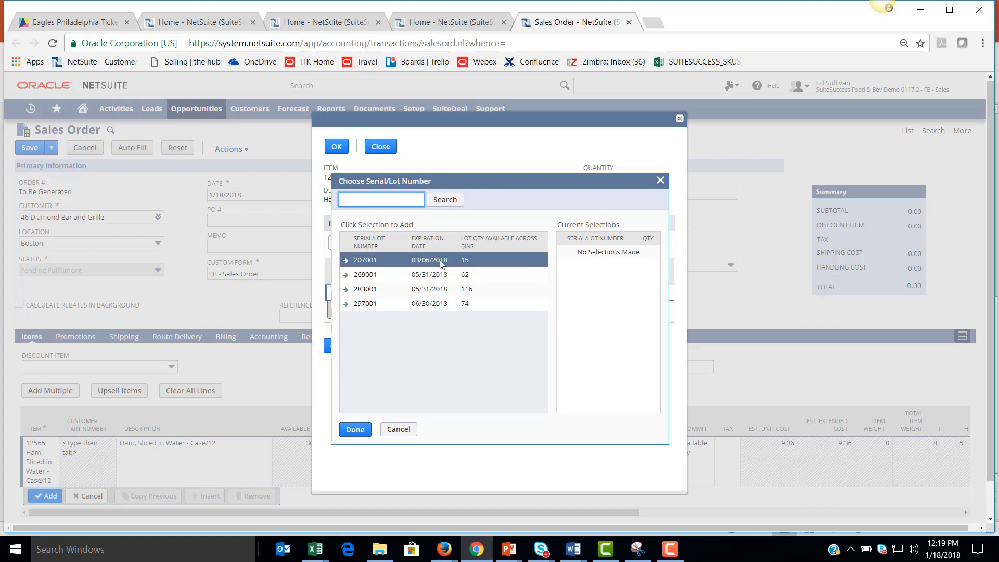
click(383, 148)
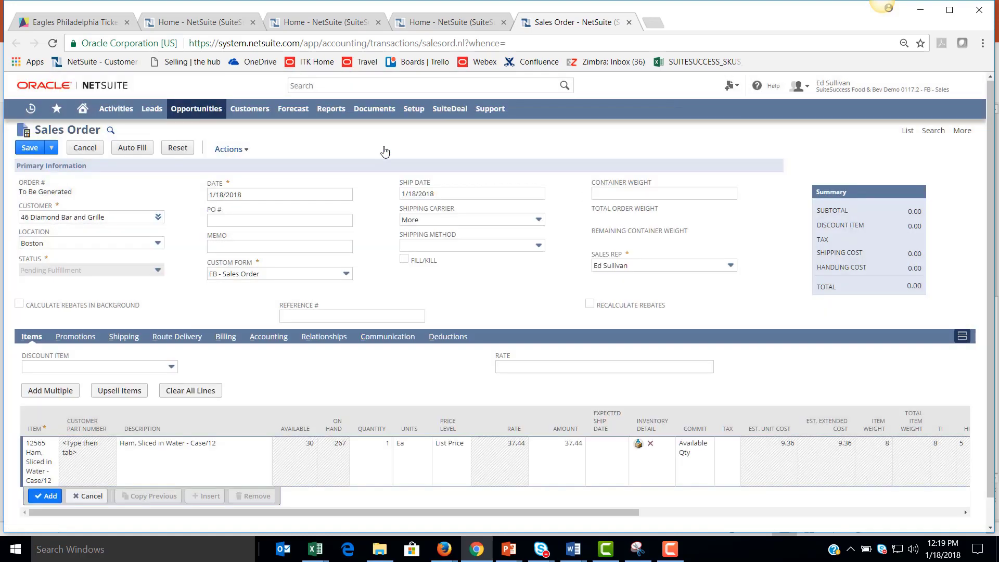
click(46, 497)
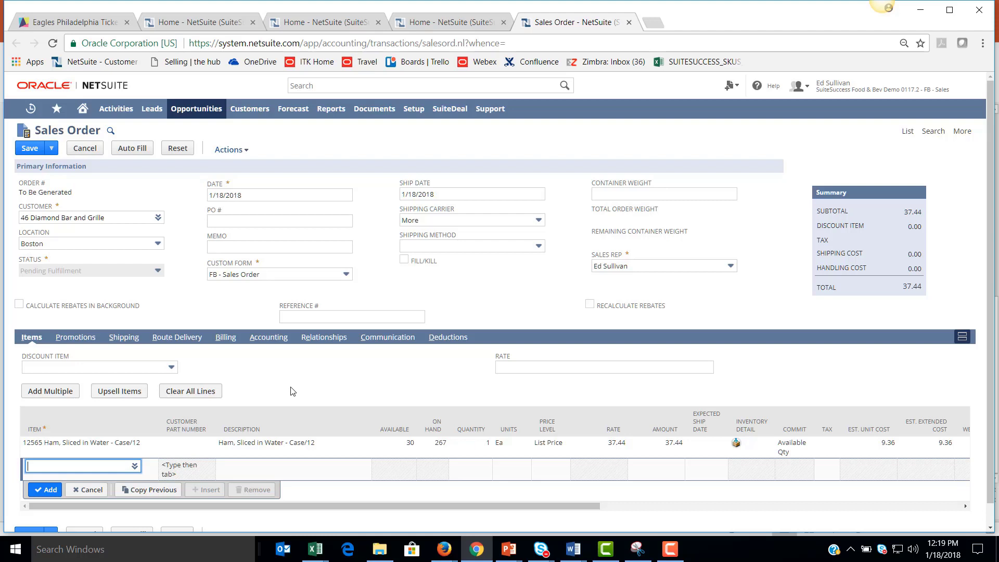
Step: Add item 22672, Premium Turkey Breast - Case/12, to the order with a quantity of 1
text(22672)
key(Tab)
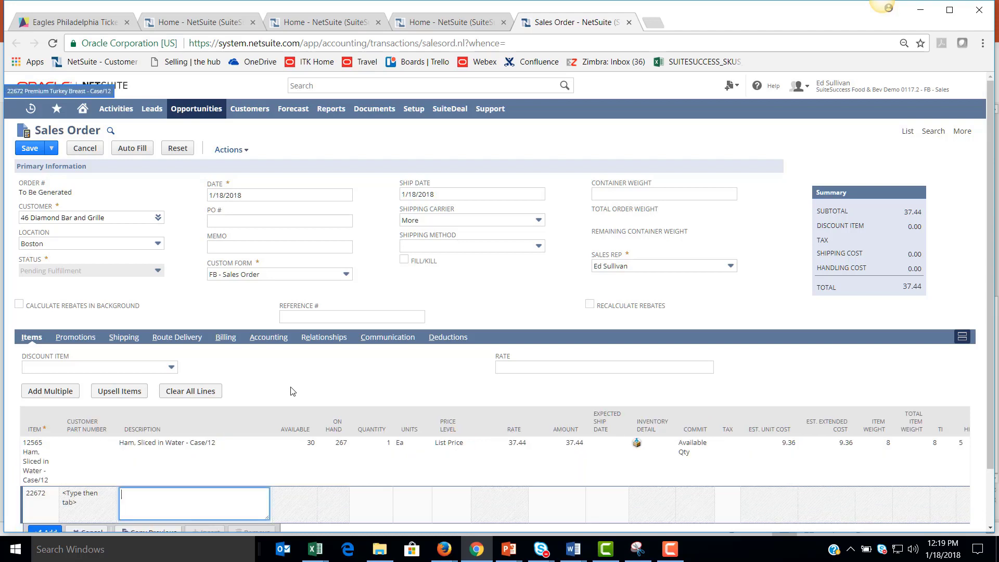
key(Tab)
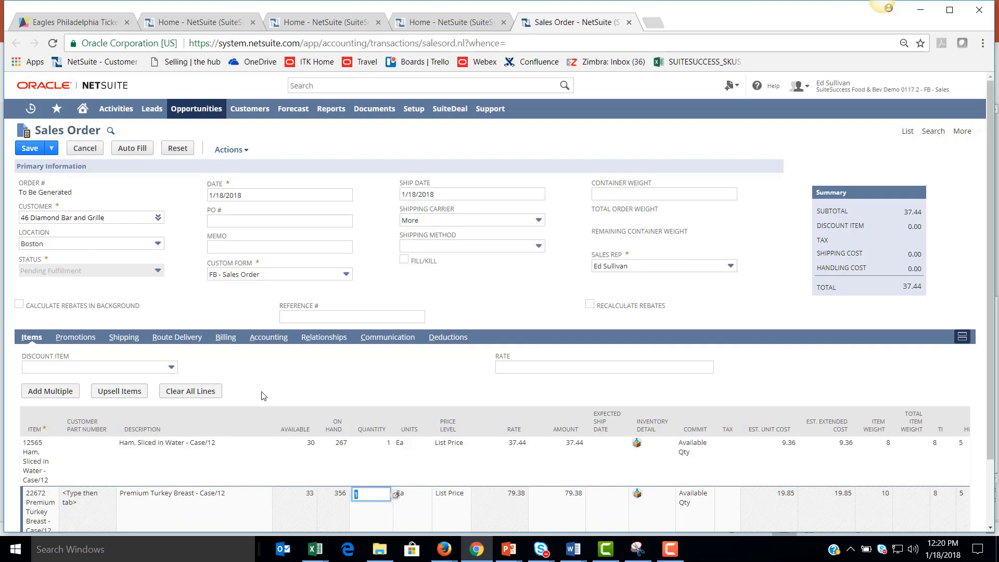
scroll(263, 397, down, 2)
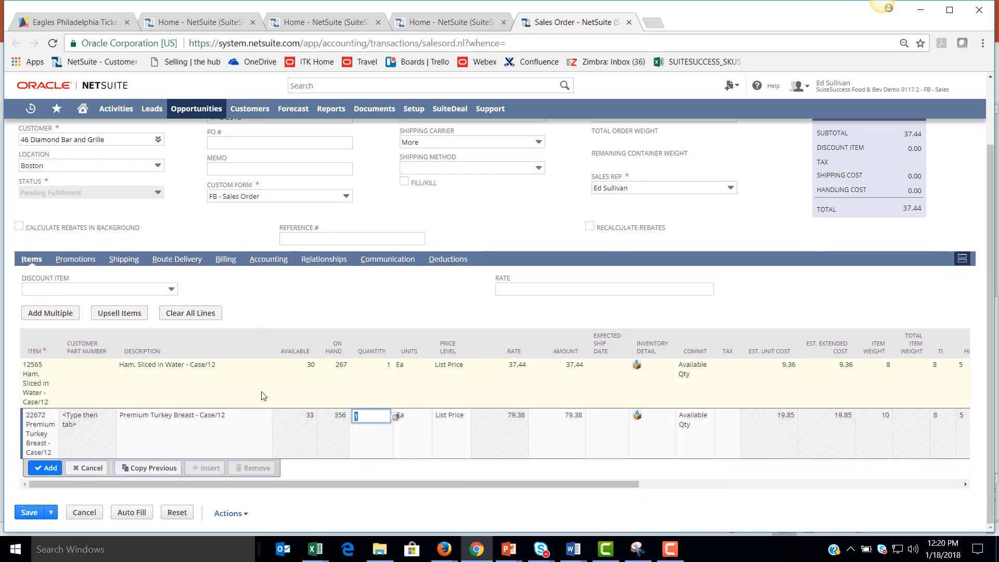
click(45, 468)
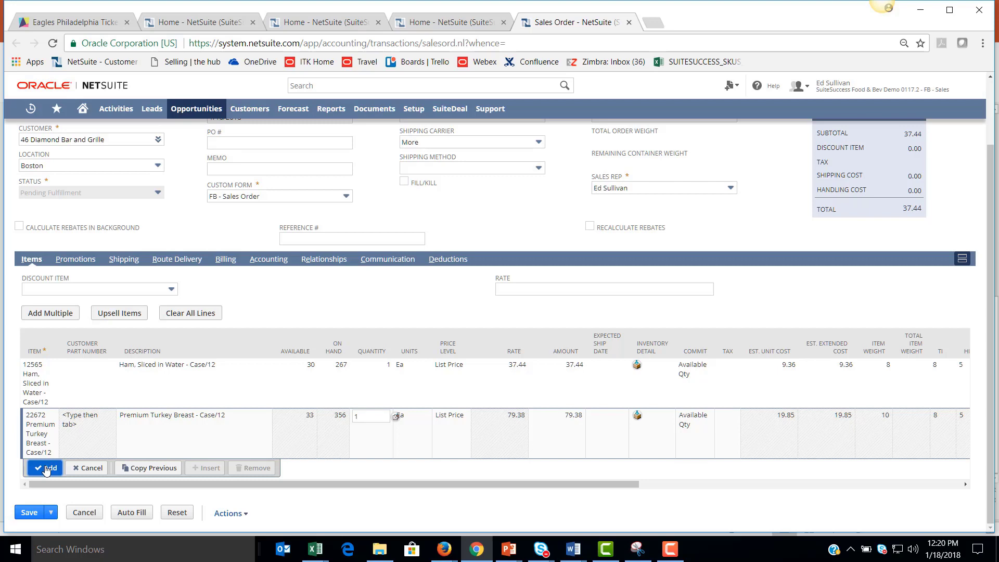
click(46, 468)
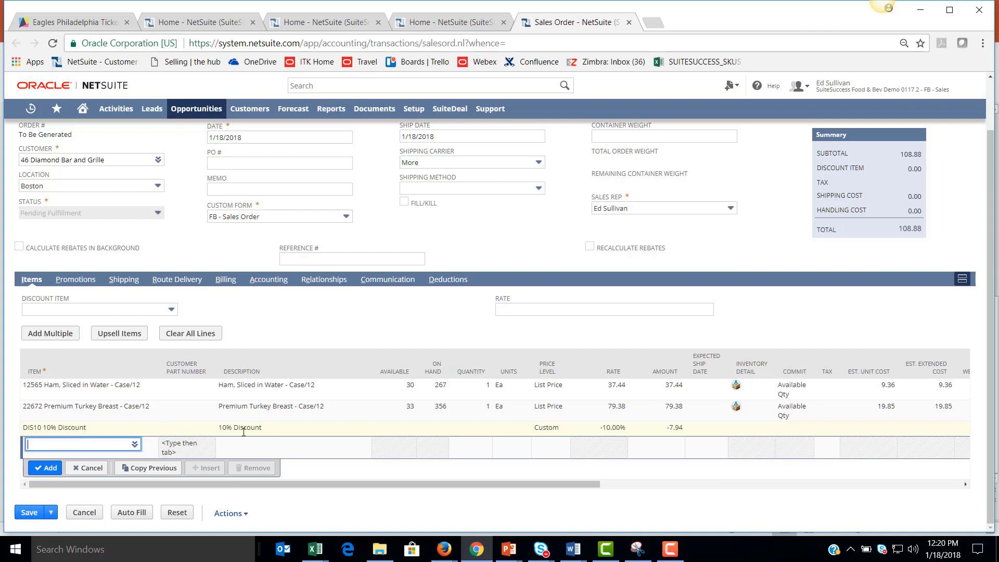
Step: Add Drayers French Vanilla Ice Cream 3 gal. to the order with a quantity of 4
text(drayer)
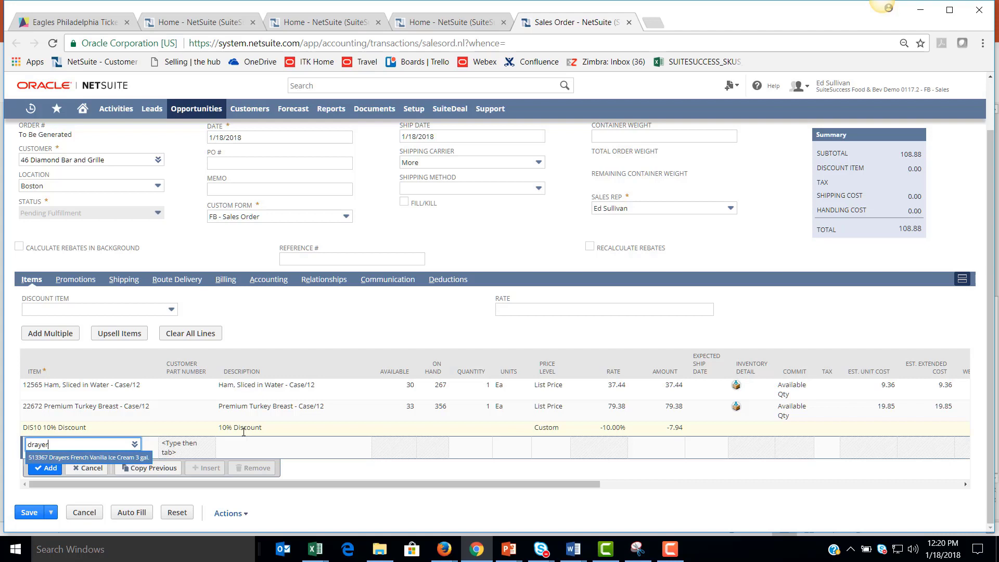
key(Tab)
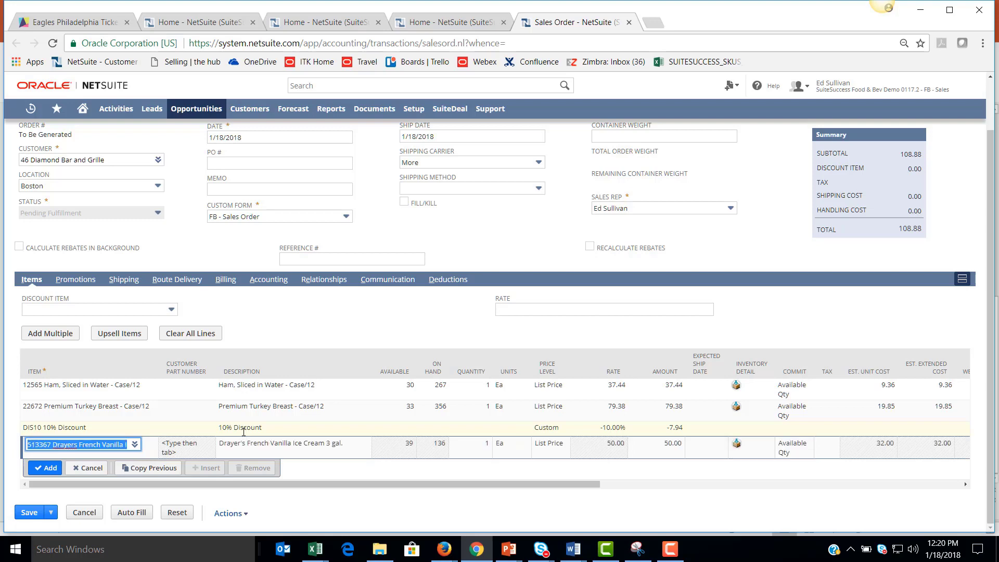
click(285, 450)
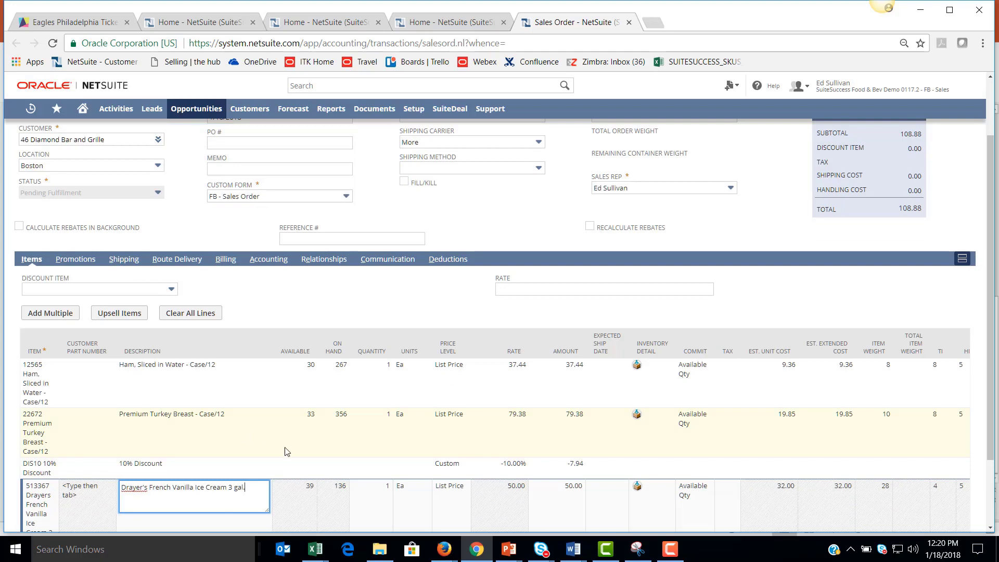
click(374, 490)
text(4)
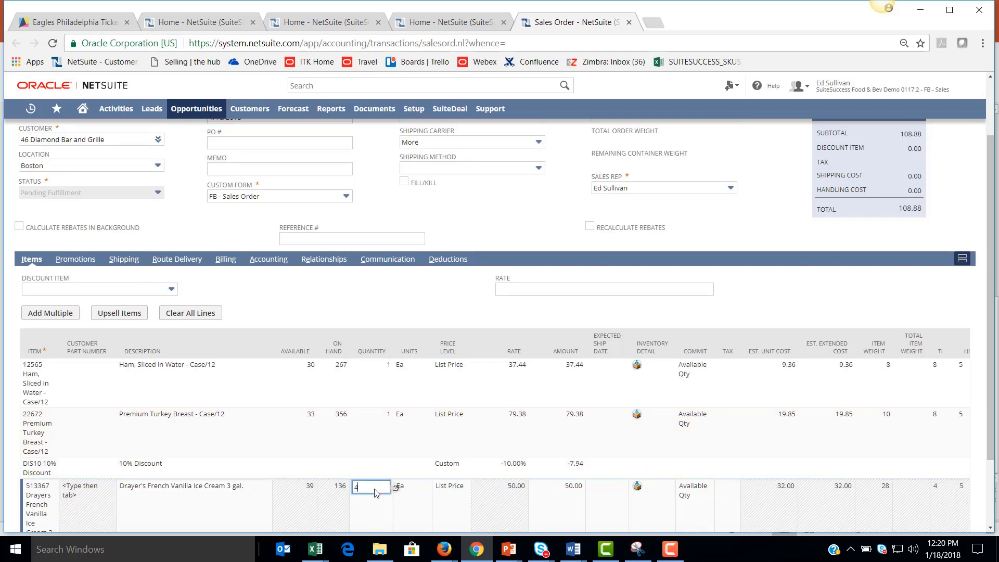
key(Tab)
scroll(377, 493, down, 2)
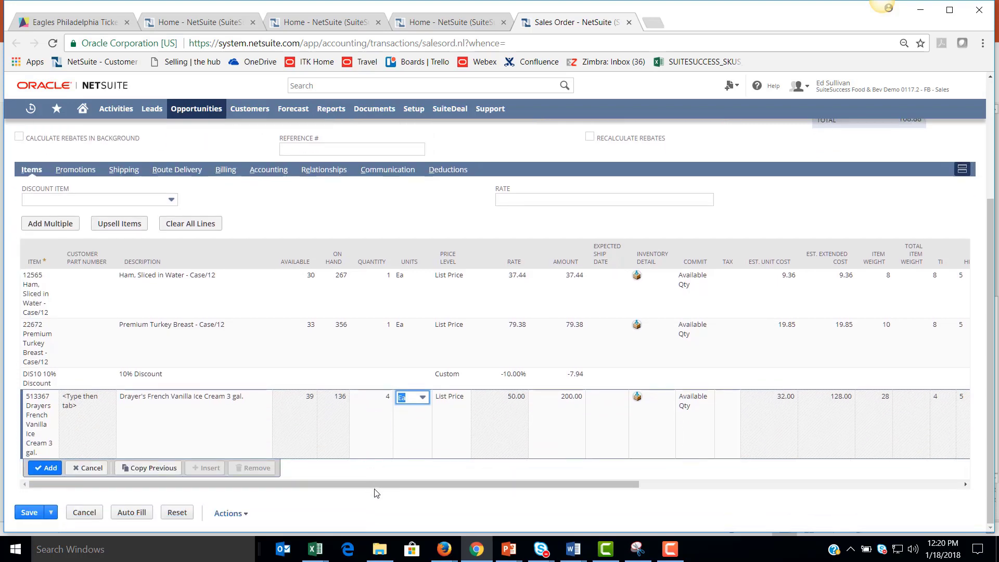
click(52, 468)
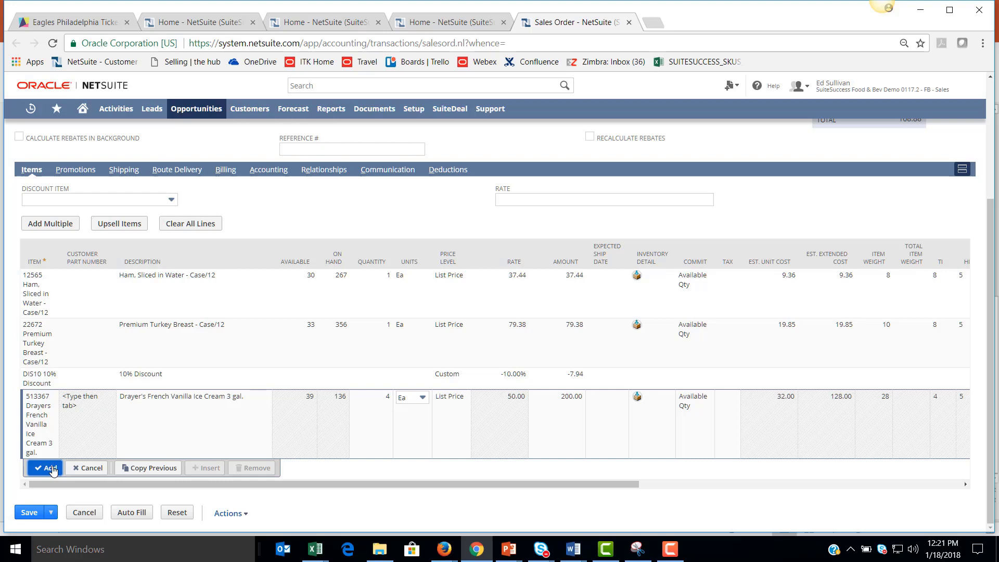
click(51, 468)
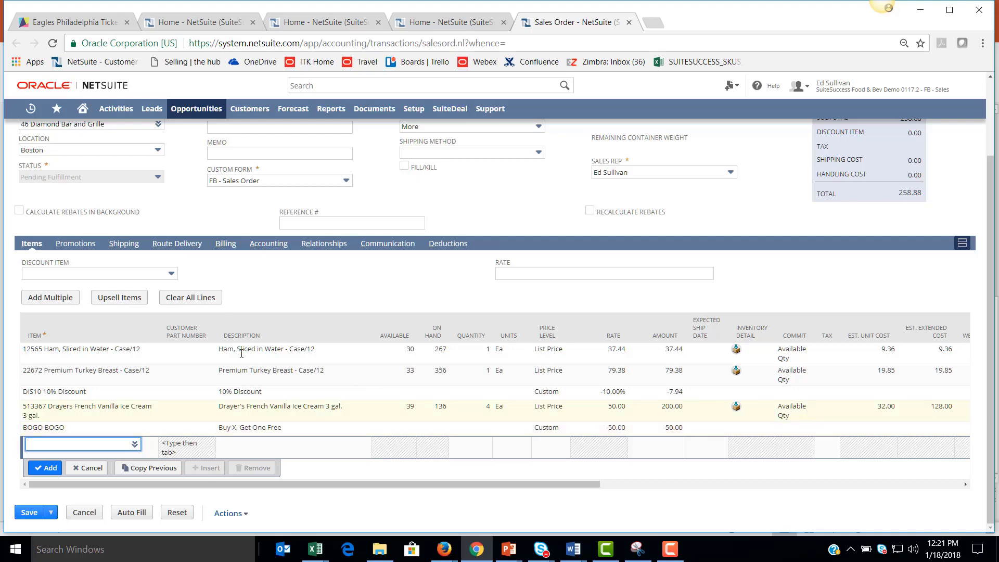
Step: Review the promotions applied to the sales order and return to its item lines
click(75, 245)
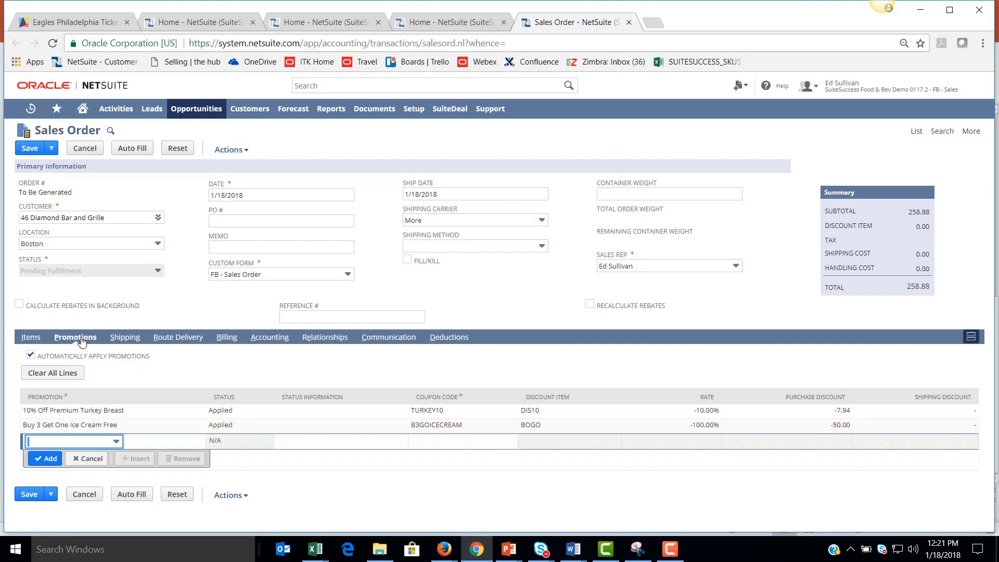
click(32, 339)
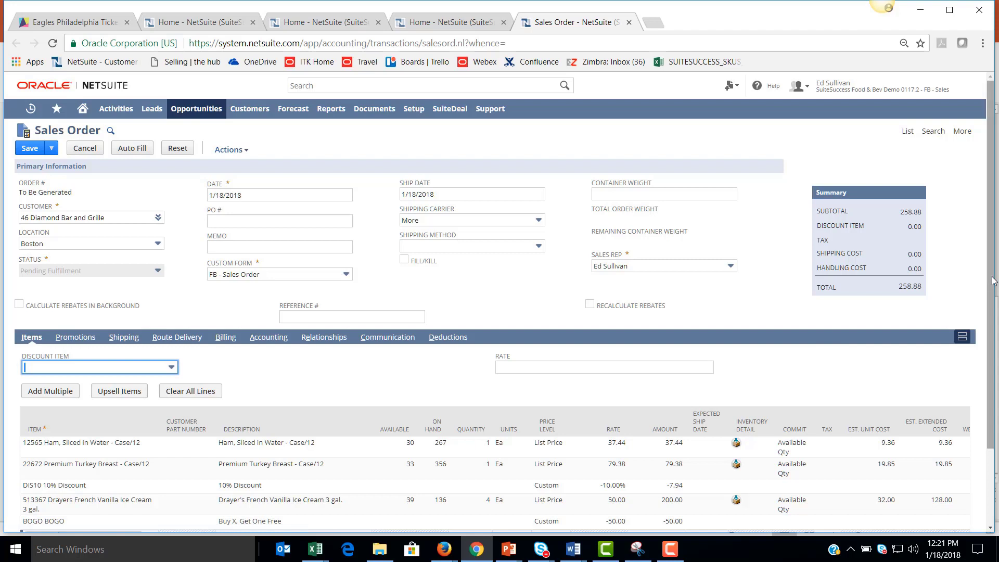
drag(994, 282, 992, 349)
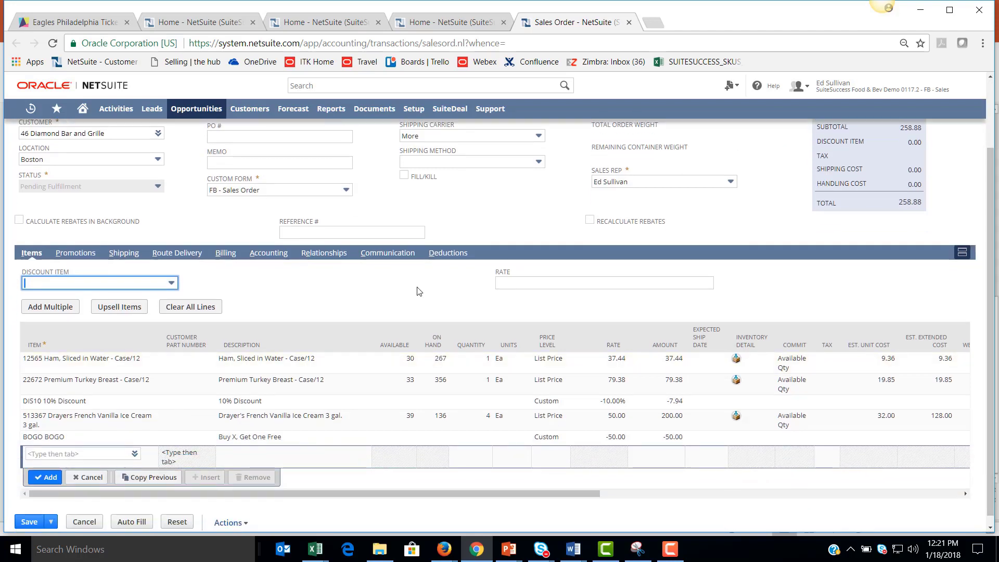
Step: Add the suggested upsell items 711800 Sugar Cone case/800 and 711200 Large Waffle Cone case/200 to the order
click(115, 311)
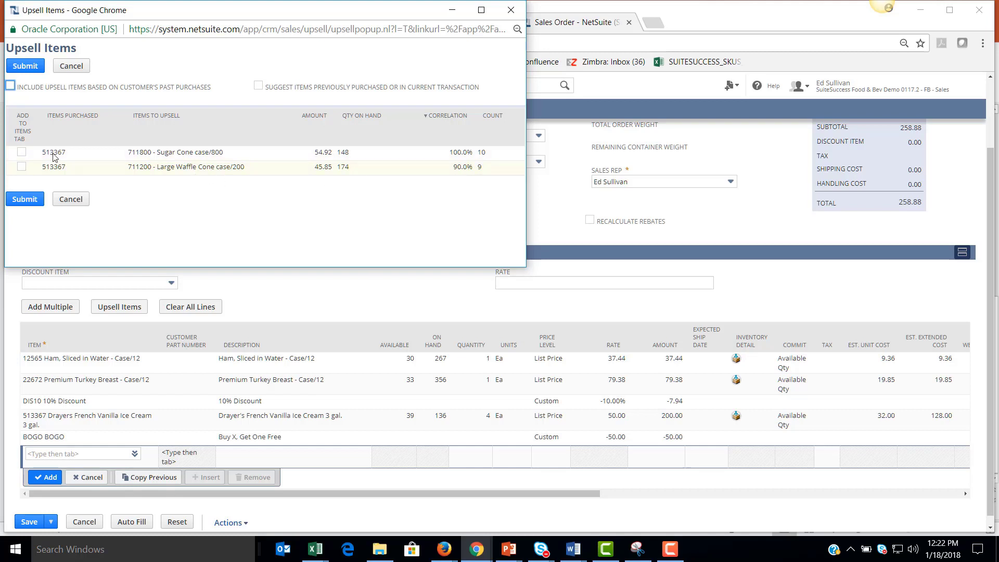
click(21, 152)
click(22, 166)
click(26, 67)
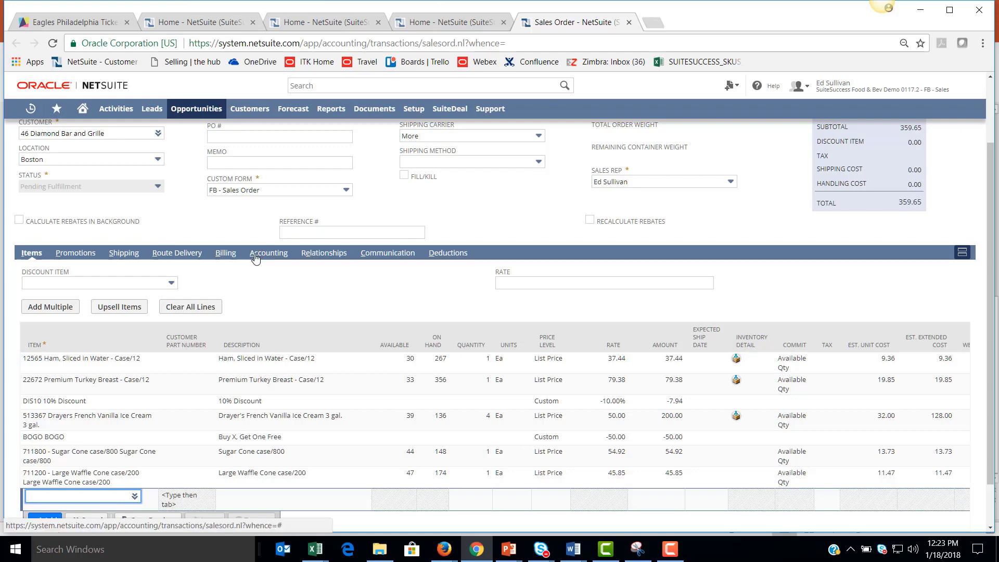
Step: Save the sales order and switch to the SuiteSuccess Food & Bev Demo 0117.2 - FB - Warehouse Manager role
scroll(255, 259, up, 2)
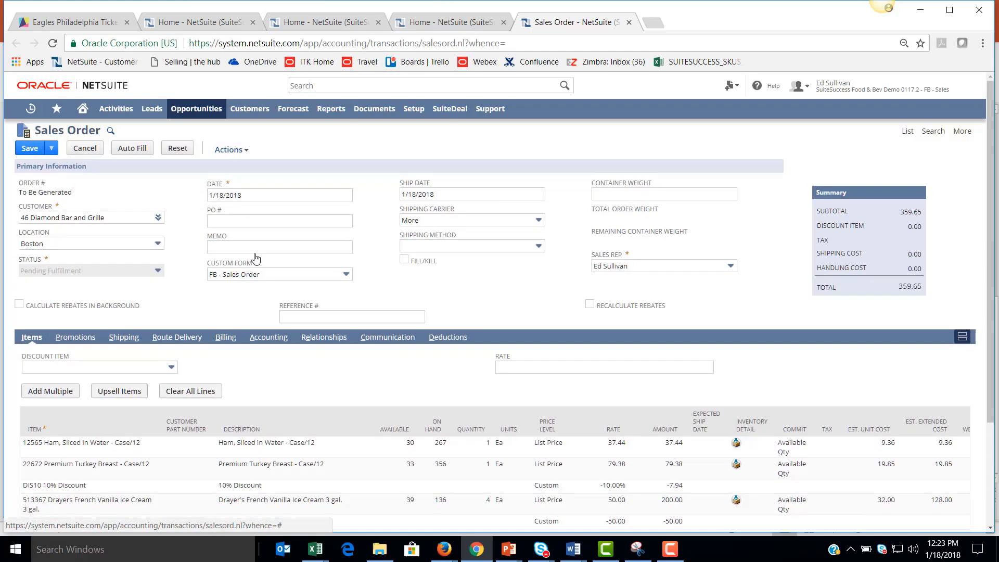
click(28, 151)
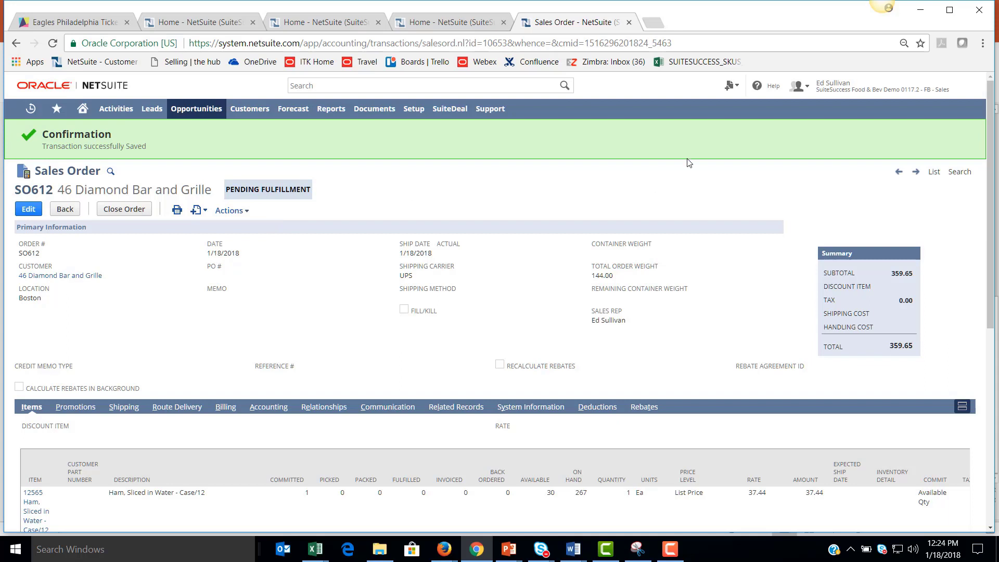
mouse_move(853, 92)
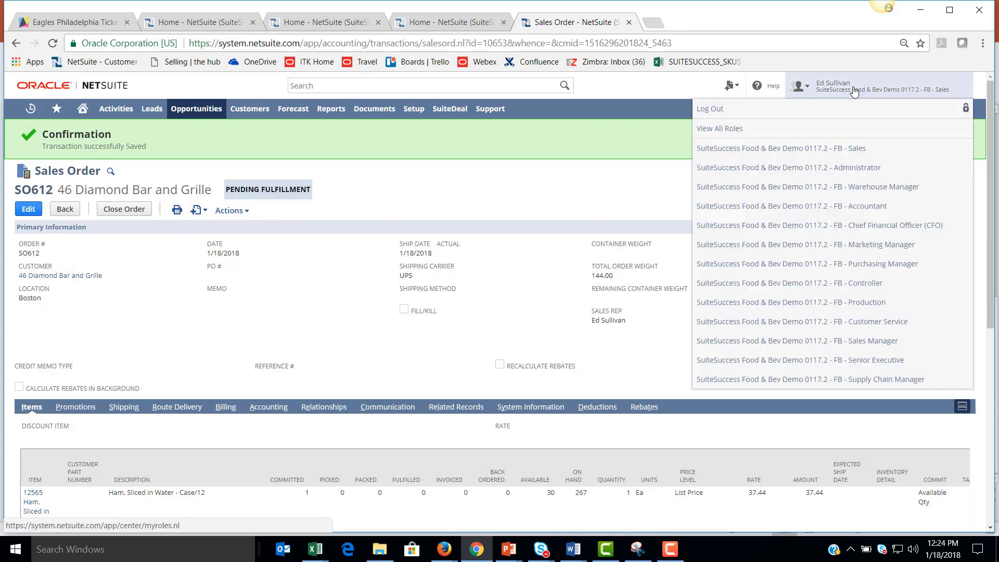
click(835, 191)
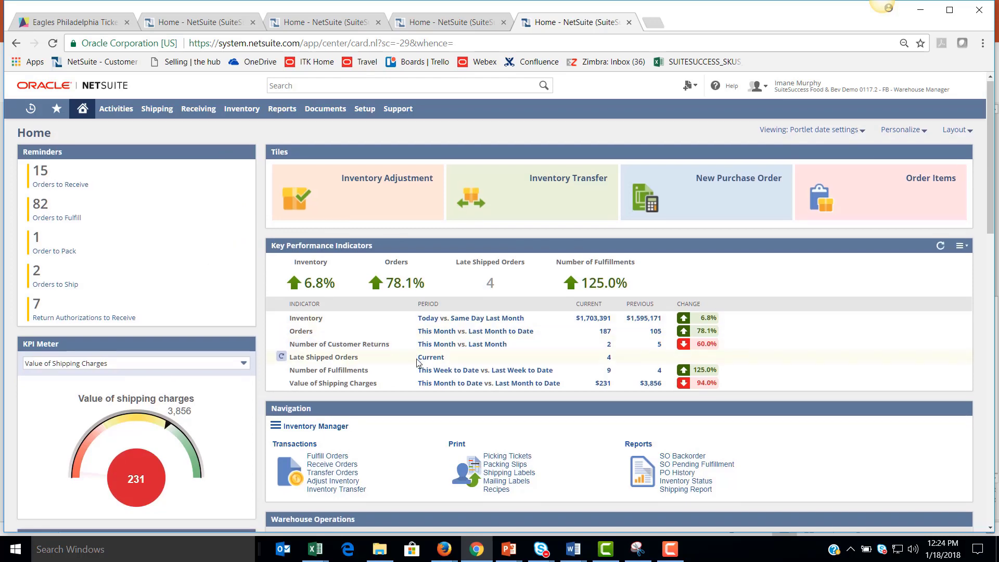
Step: Filter the Route/Order Review on the warehouse dashboard to the Boston City route
scroll(418, 362, down, 5)
scroll(418, 363, down, 3)
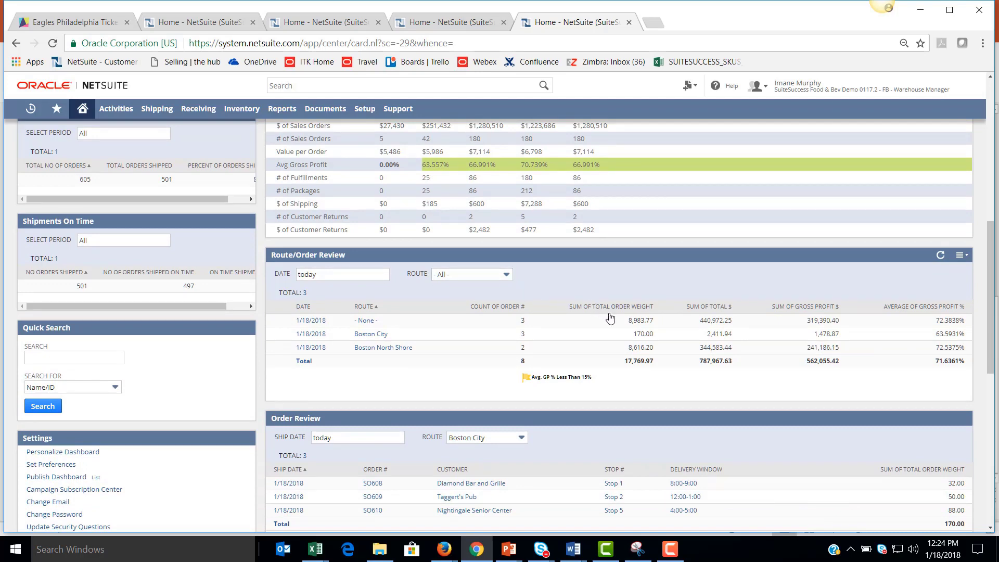
click(506, 278)
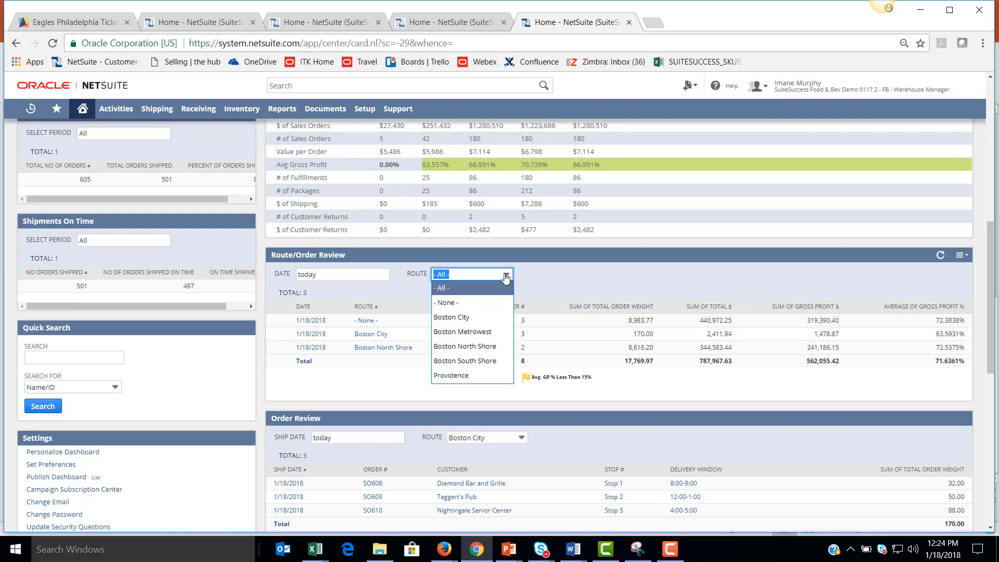
click(483, 315)
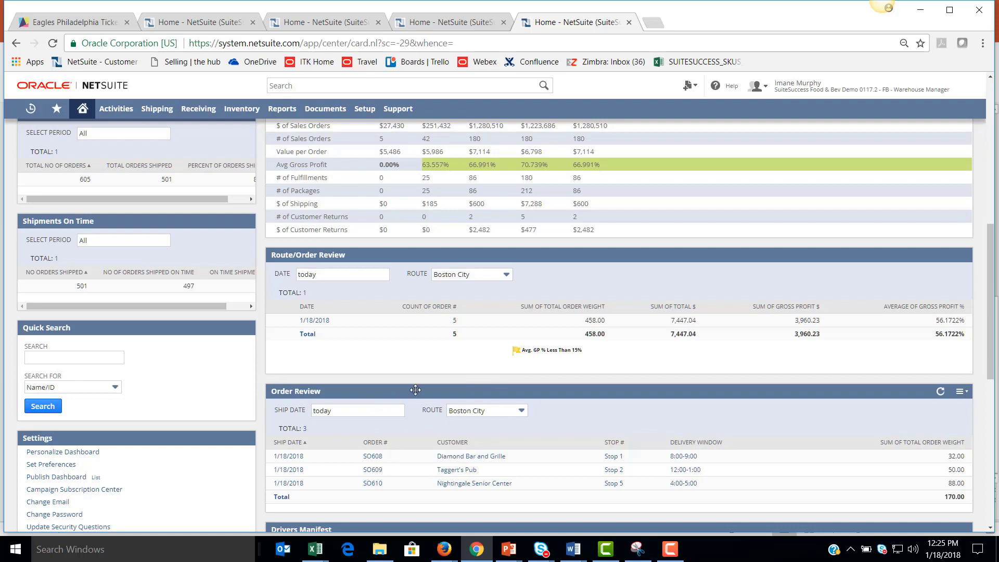
Step: Keep Boston City as the route in the Order Review and refresh its list of orders
click(520, 411)
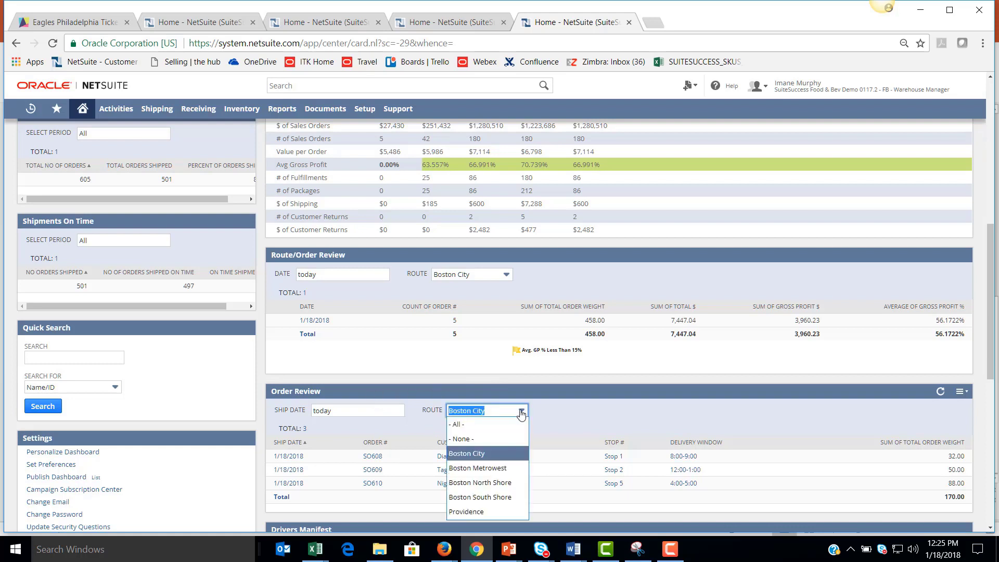
click(474, 453)
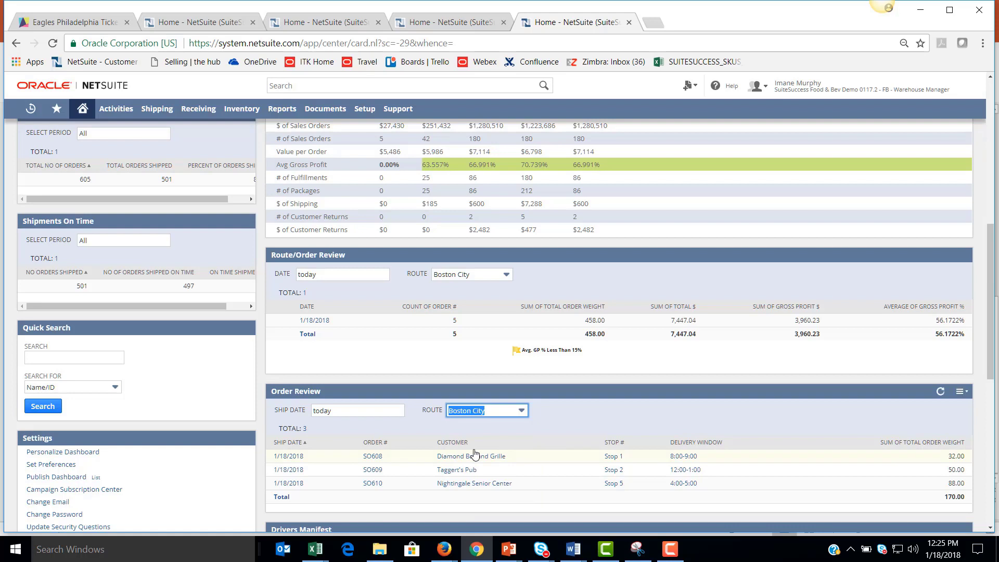
click(938, 394)
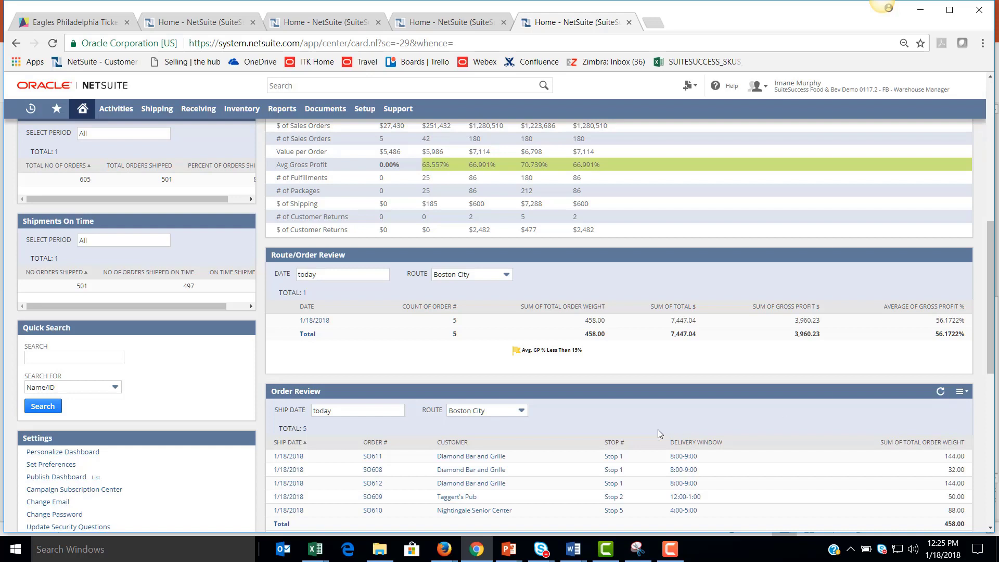
Step: Examine the stops, delivery windows and order weights in the Order Review and the Drivers Manifest for the Boston City route
scroll(658, 429, down, 3)
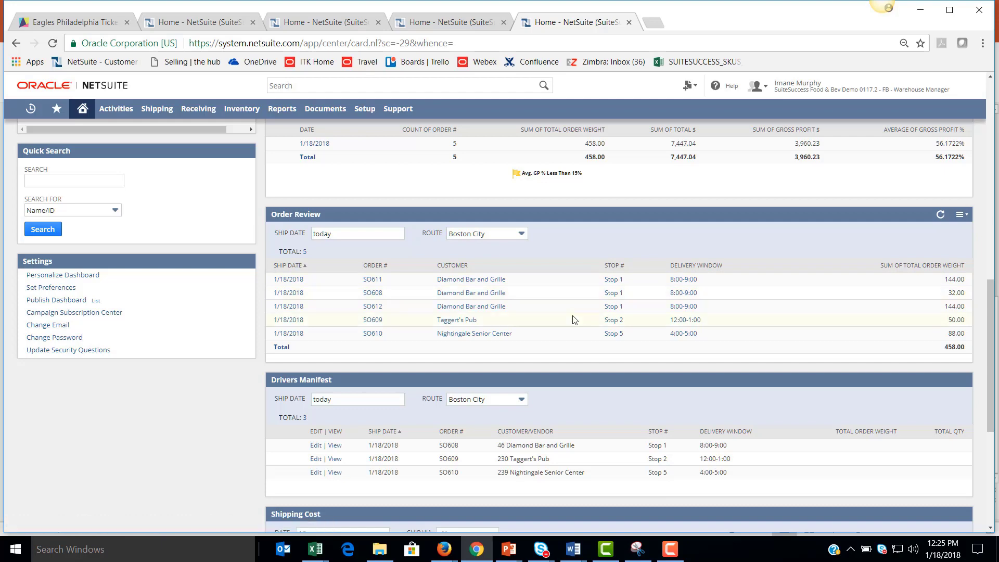
scroll(572, 319, down, 1)
scroll(572, 319, up, 3)
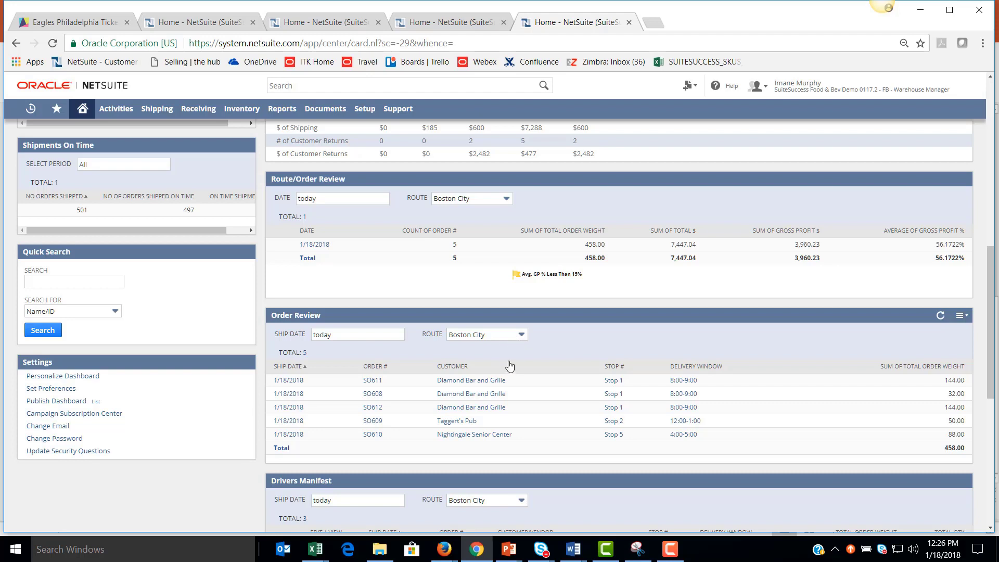
scroll(517, 367, down, 1)
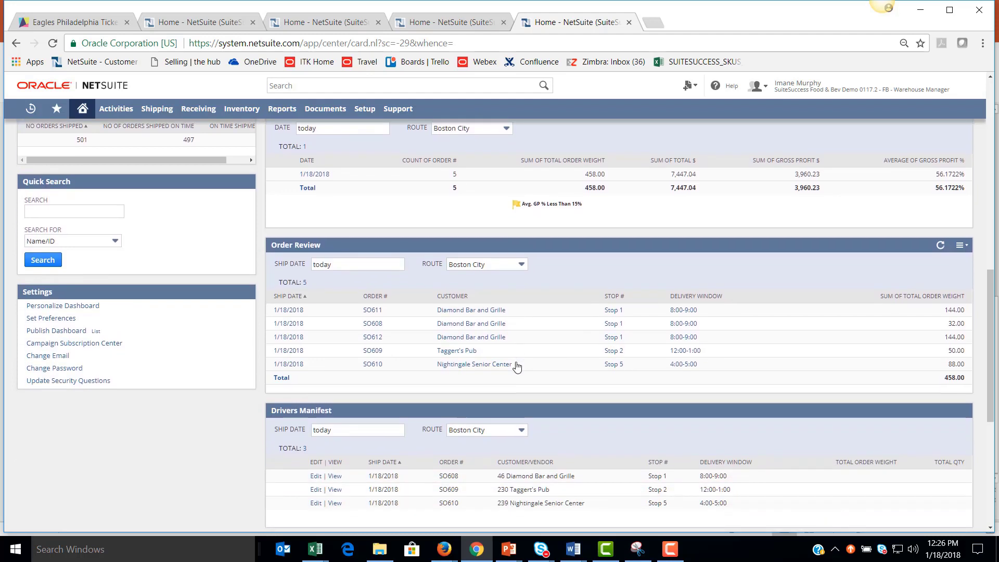
scroll(517, 367, up, 2)
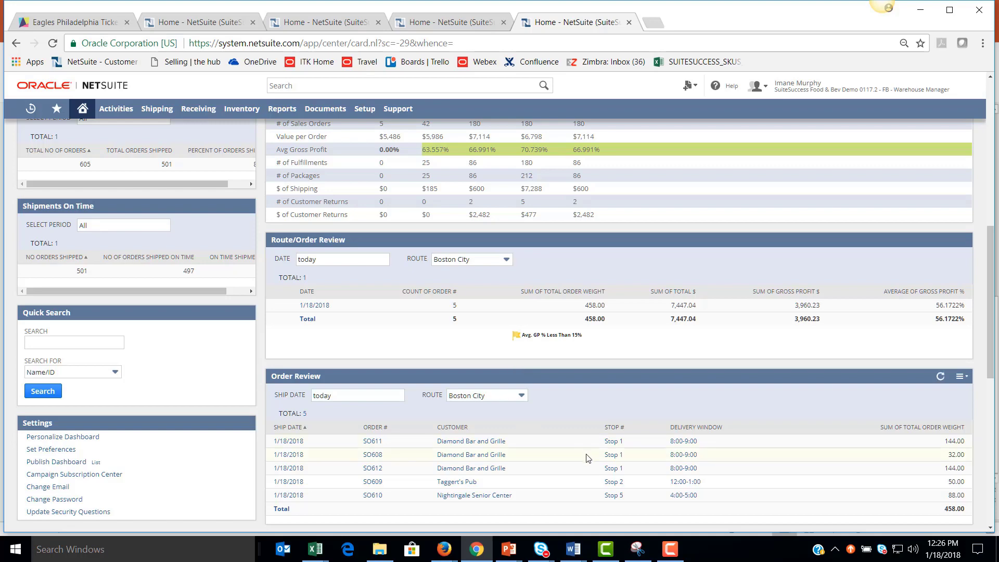
scroll(587, 458, down, 3)
Step: Mark all Boston City orders for picking ticket printing, and return to the home dashboard without printing
scroll(587, 458, up, 7)
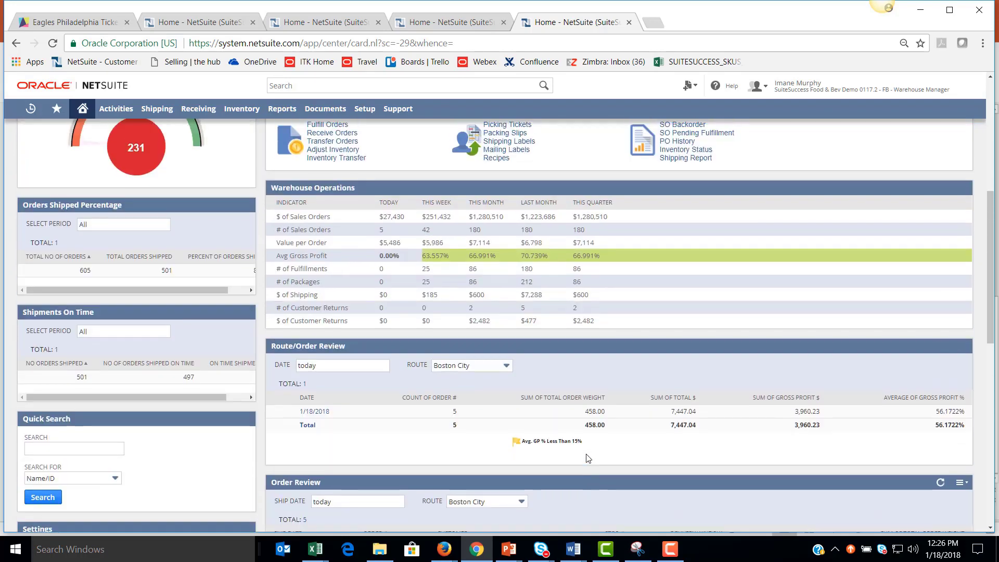
scroll(586, 455, up, 2)
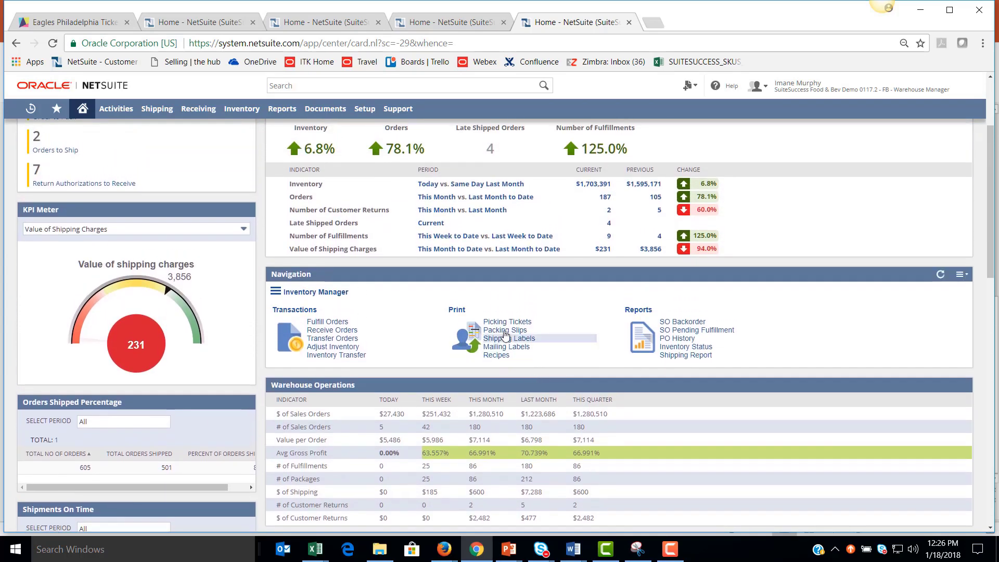
click(503, 323)
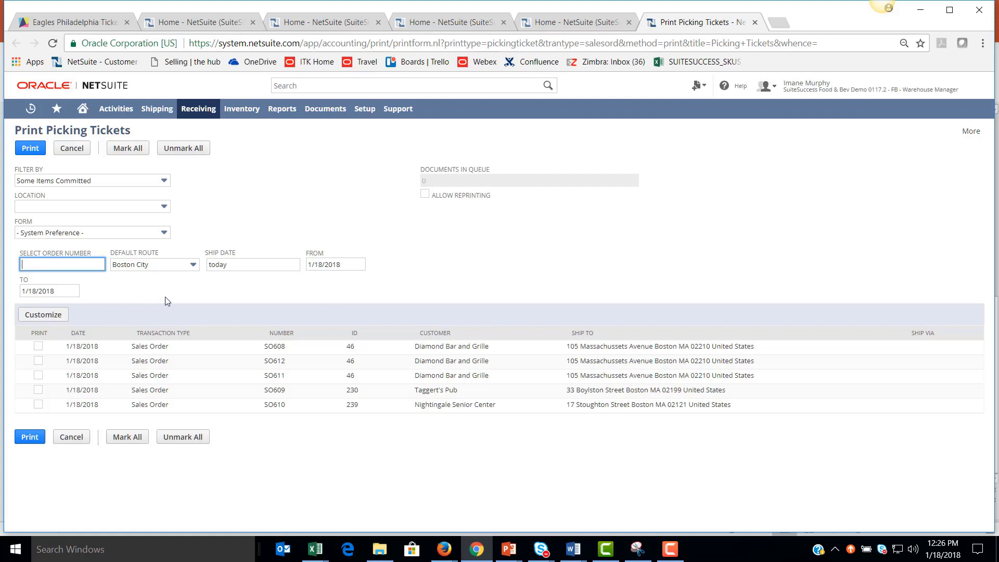
click(194, 267)
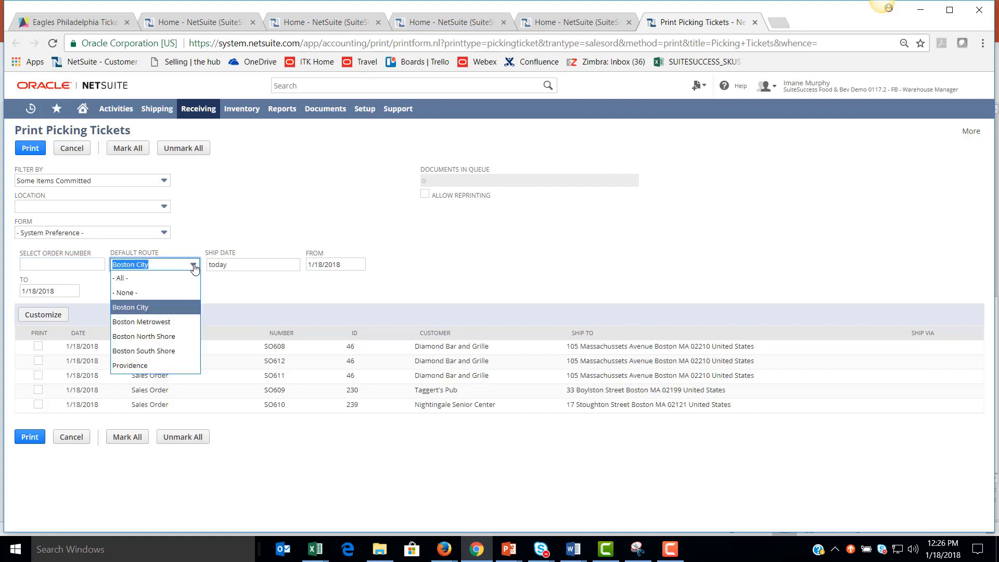
click(245, 225)
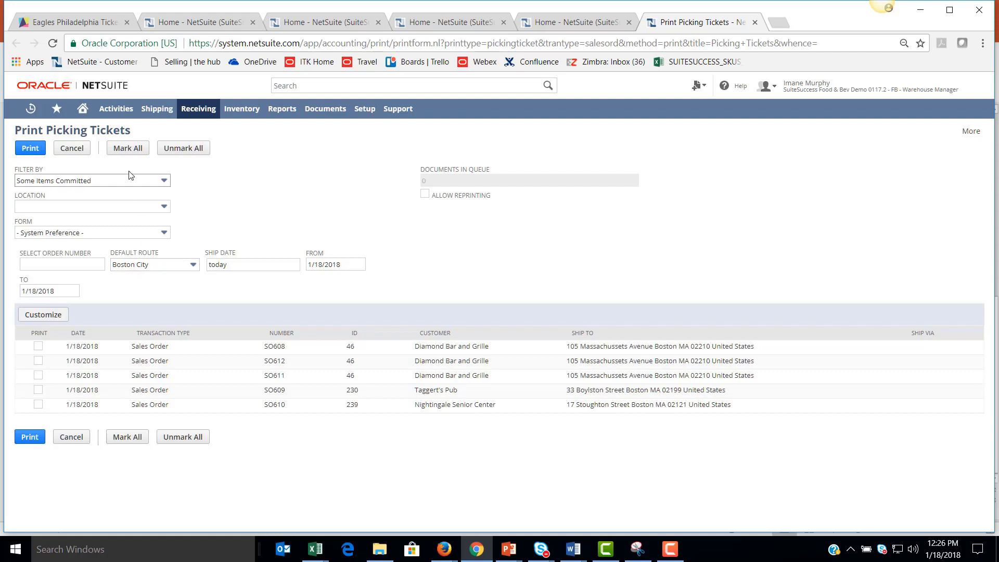
click(128, 149)
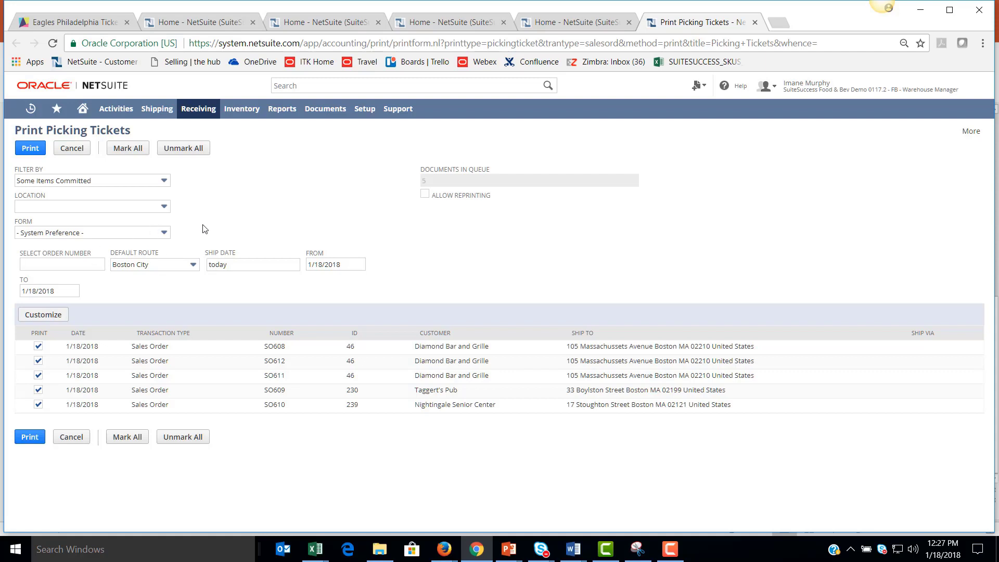
click(82, 109)
click(547, 110)
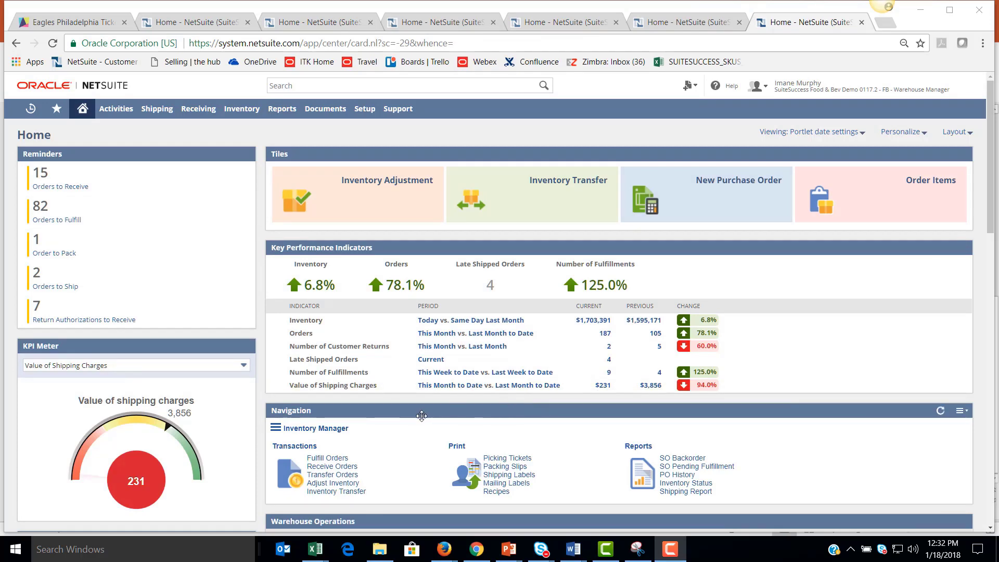
Step: Open the orders awaiting fulfillment on the Boston City route and start fulfilling the Nightingale Senior Center sales order
mouse_move(344, 429)
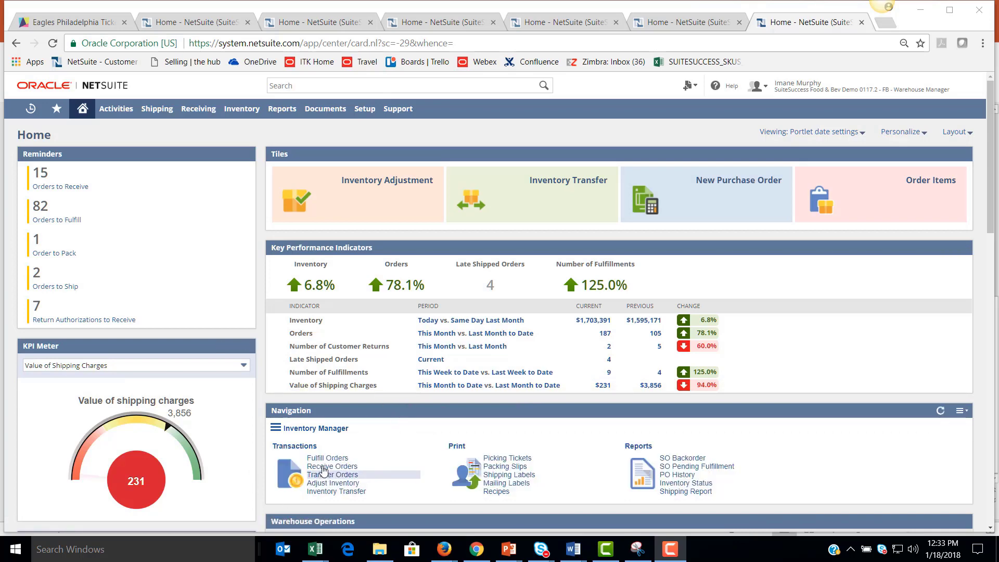
click(324, 459)
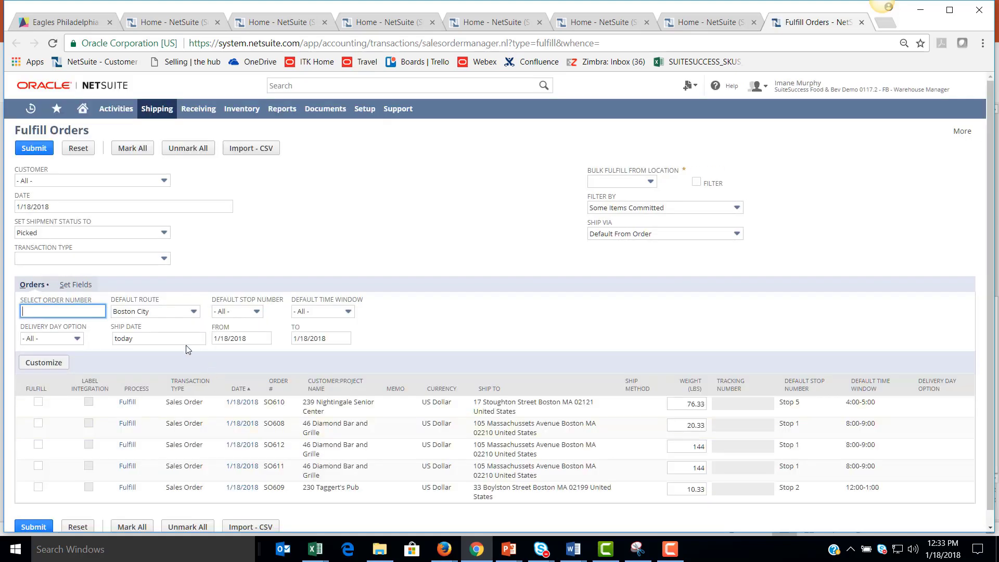
click(193, 312)
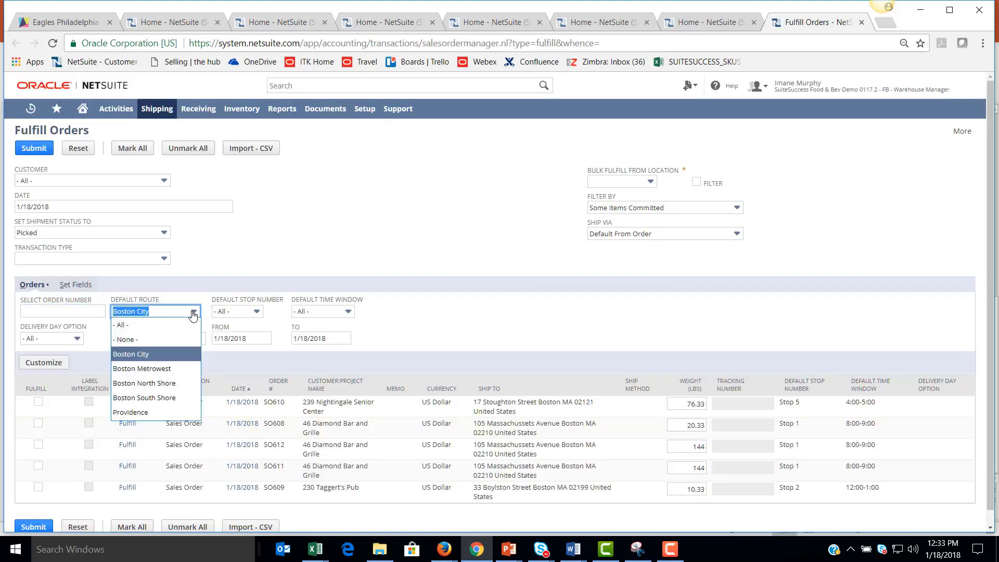
click(193, 313)
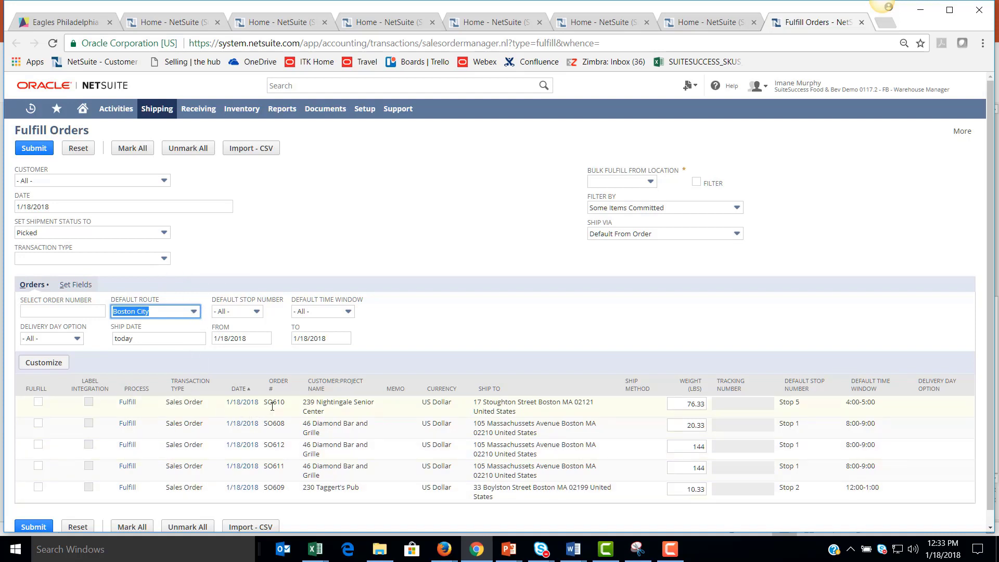
click(128, 403)
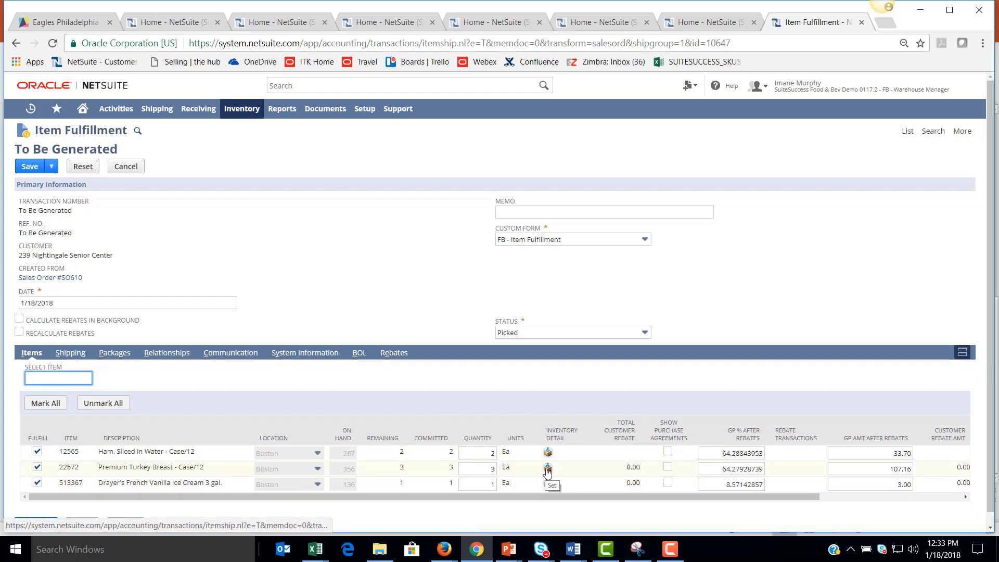
Step: Assign lot 201002 with a quantity of 3 to the Premium Turkey Breast - Case/12 line of the item fulfillment
click(547, 470)
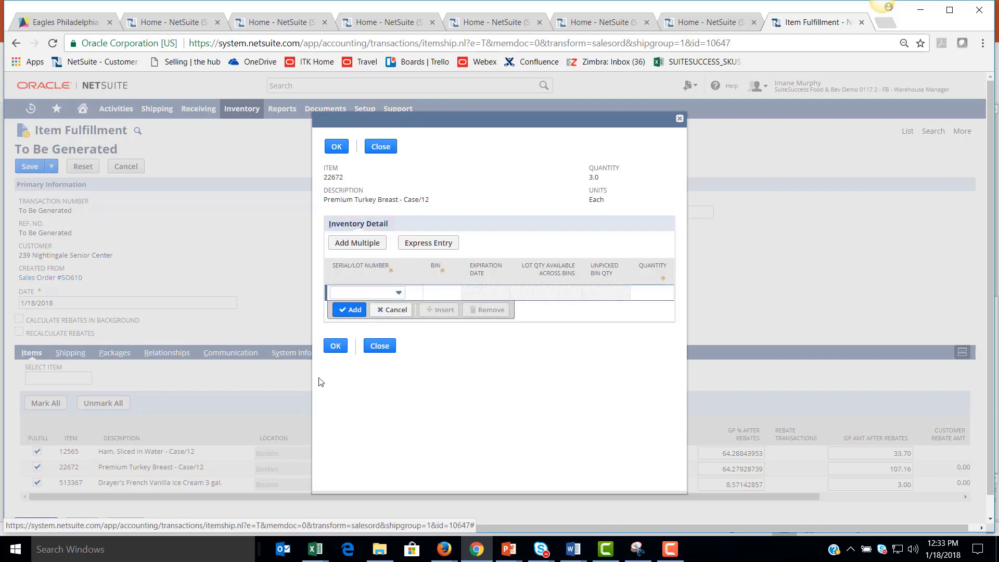
click(388, 293)
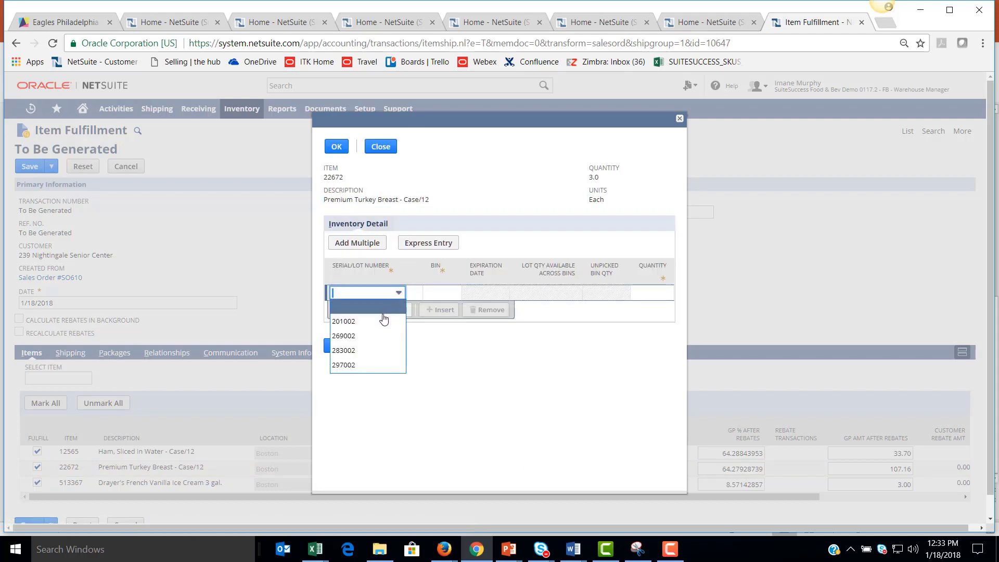
click(383, 321)
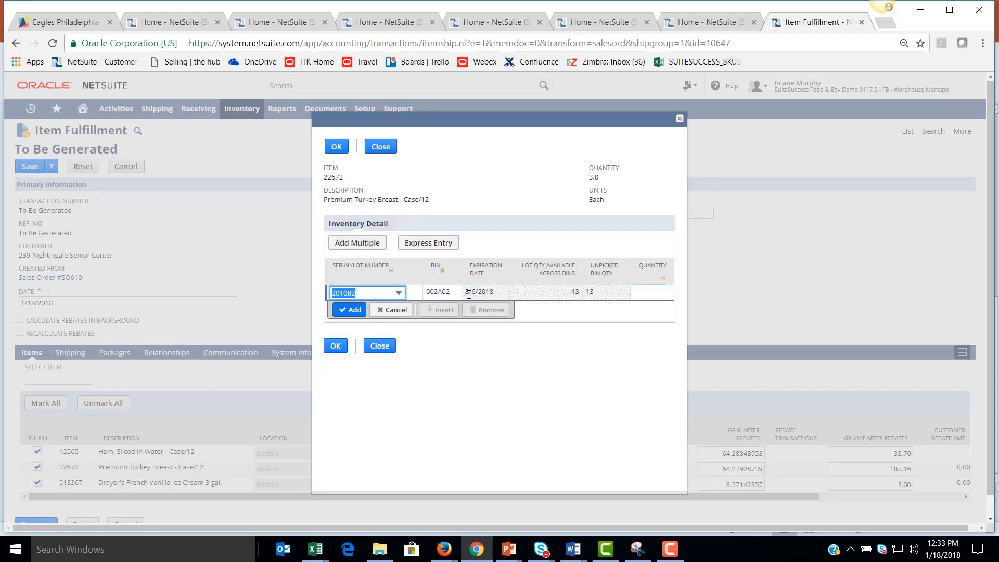
click(666, 295)
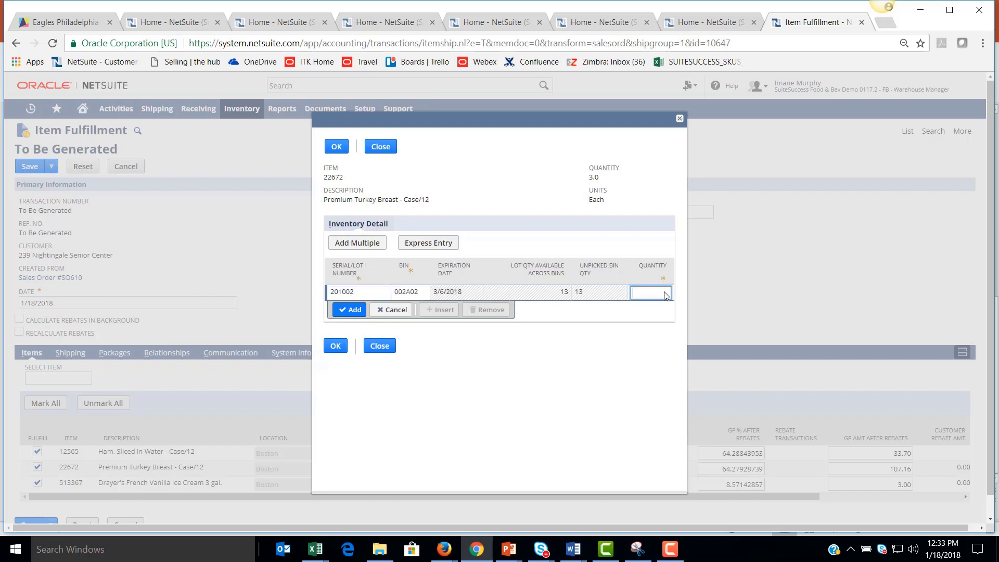
text(3)
click(348, 310)
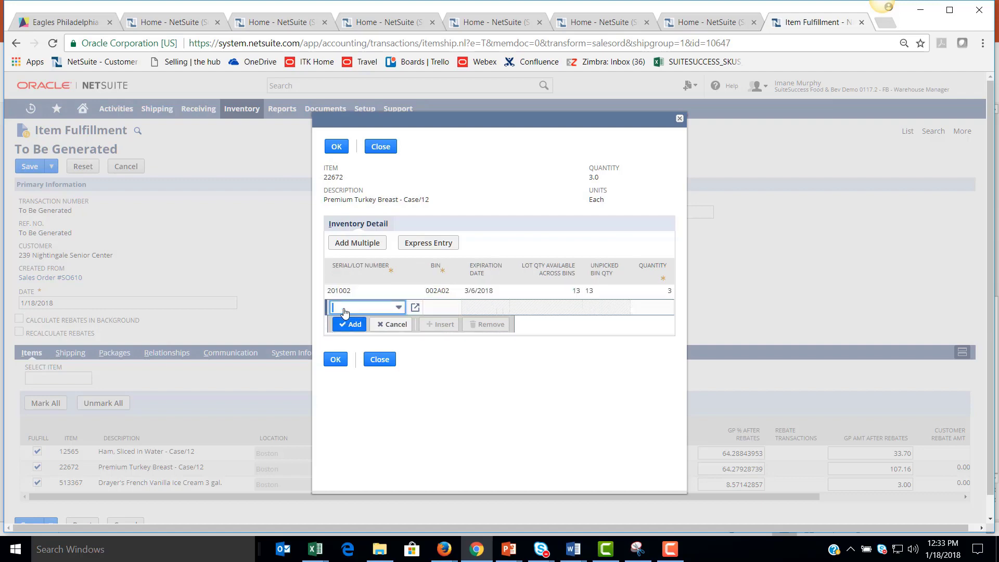
click(335, 360)
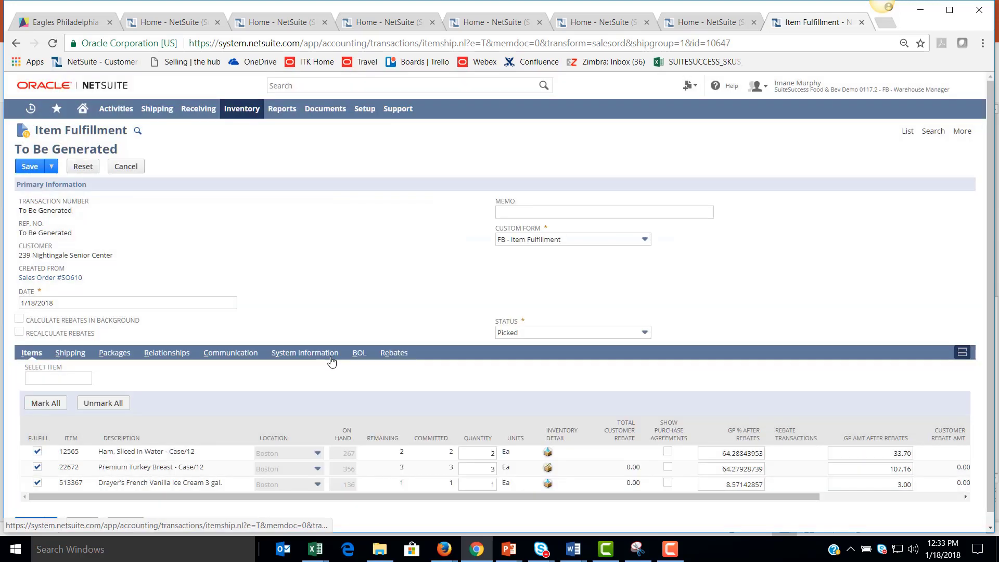
Step: Assign lot 208001 with a quantity of 1 to the Drayer's French Vanilla Ice Cream 3 gal. line
click(548, 484)
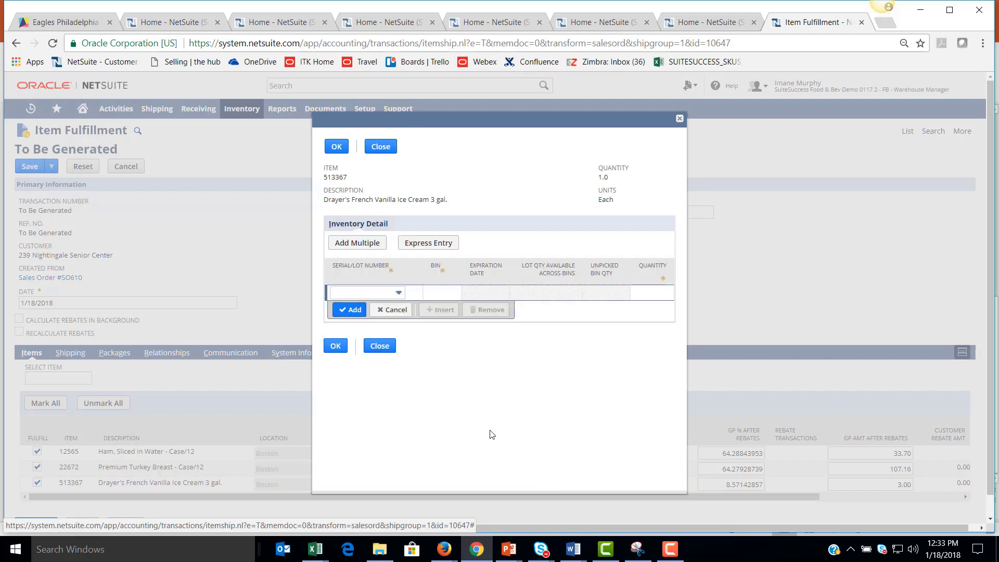
click(399, 294)
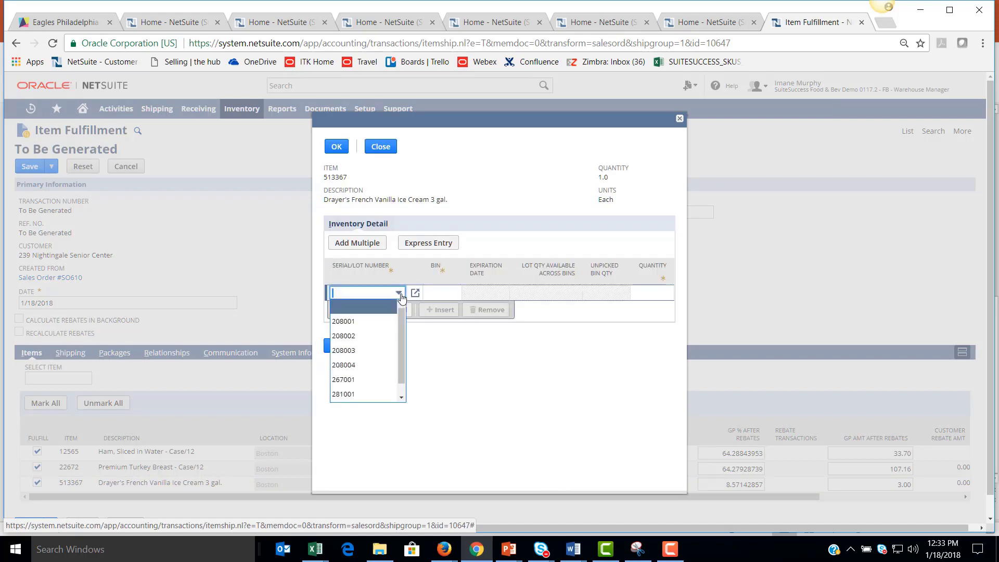
click(378, 322)
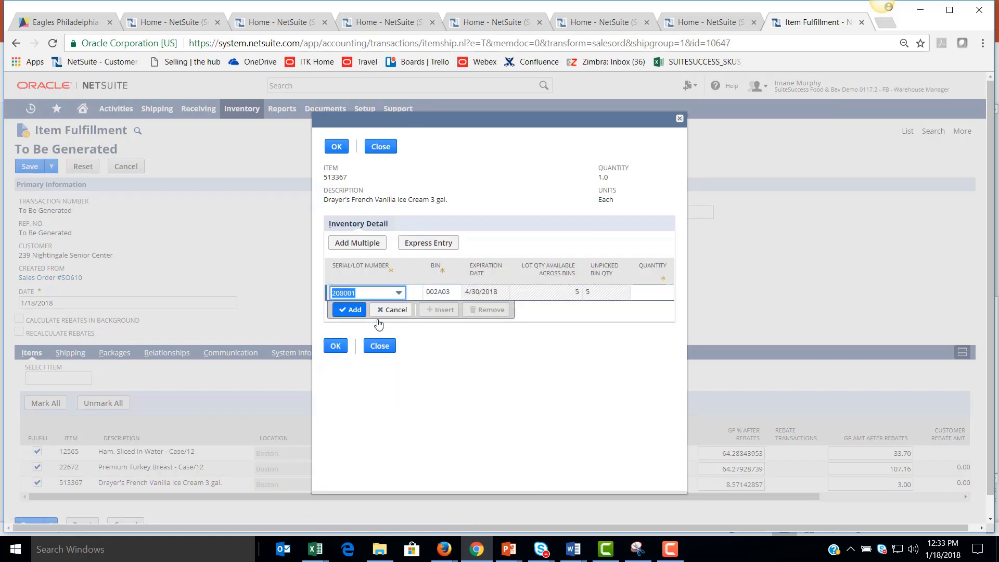
click(654, 292)
text(1)
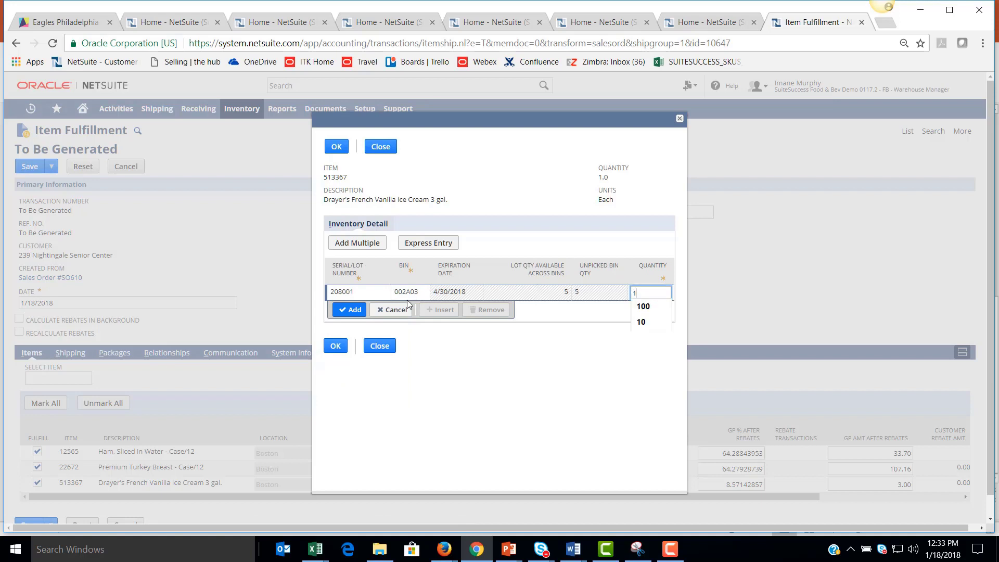
click(345, 309)
click(336, 345)
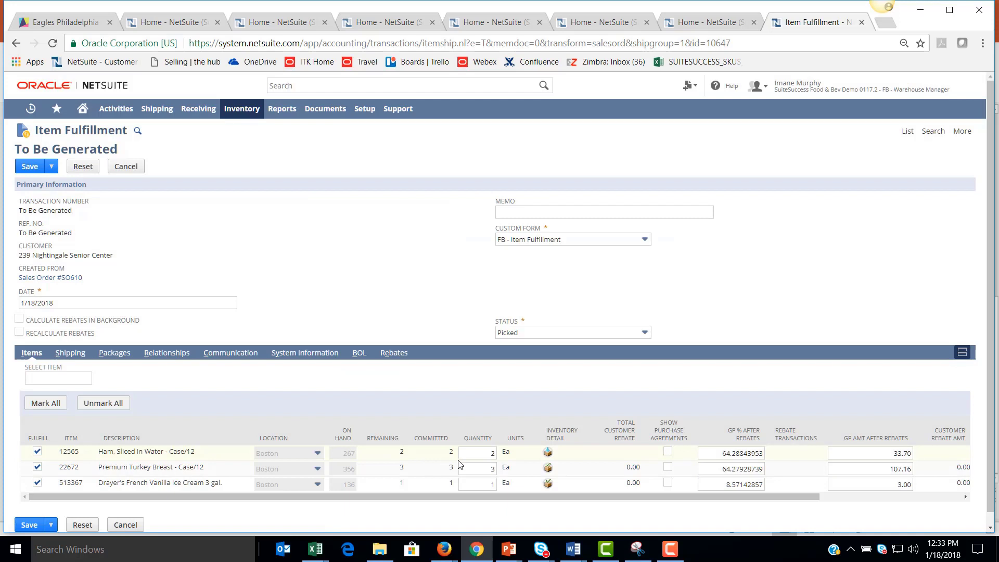
Step: Set the fulfillment quantity of the Ham, Sliced in Water - Case/12 line to 1
click(494, 453)
mouse_move(626, 558)
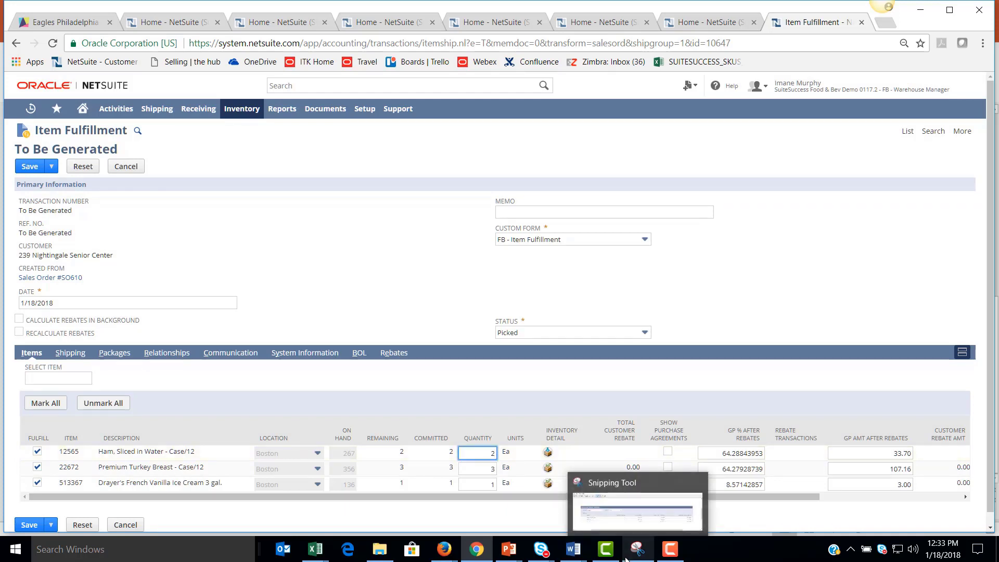
key(BackSpace)
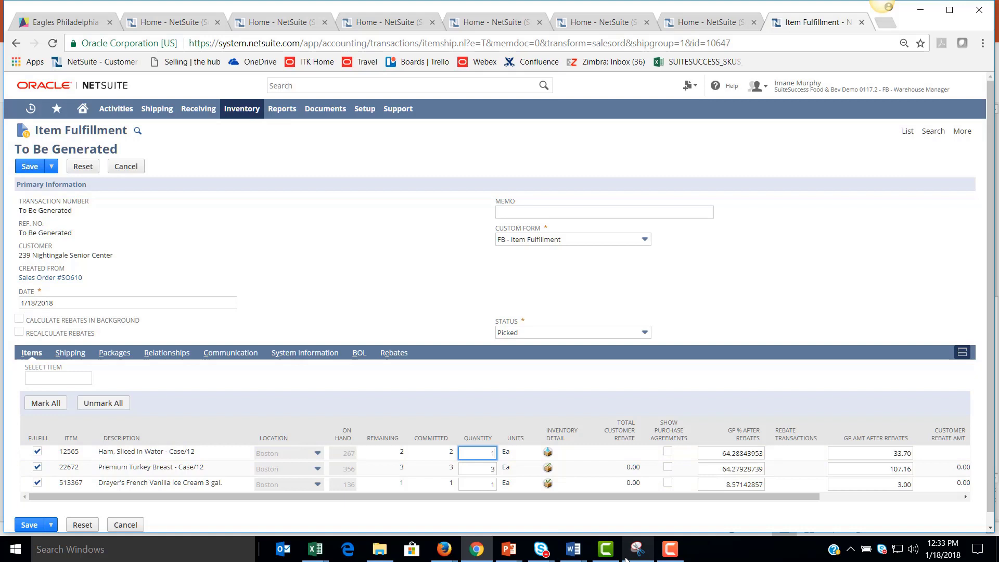
Step: Assign lot 207001 with a quantity of 1 to the Ham, Sliced in Water - Case/12 line
click(548, 454)
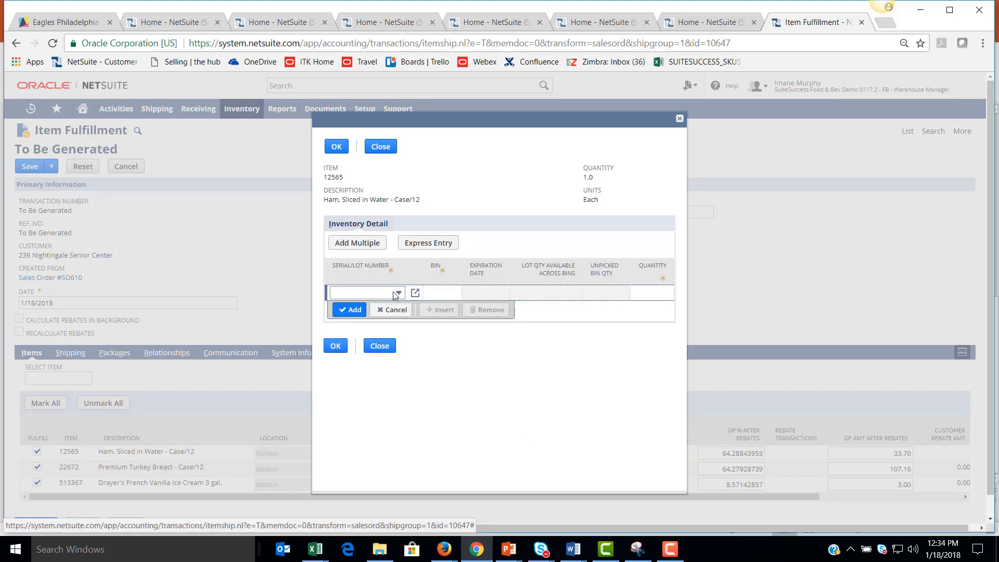
click(399, 293)
click(343, 321)
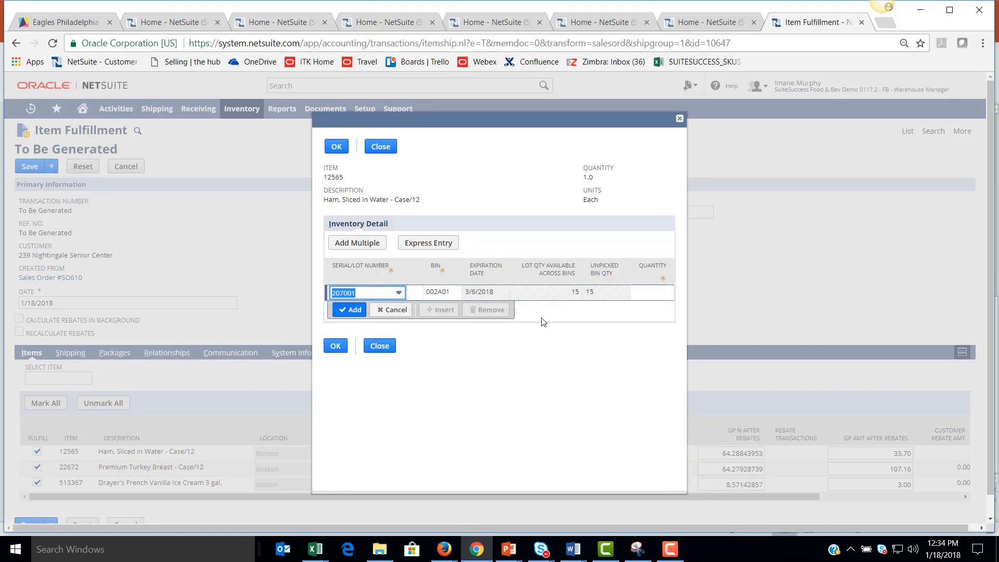
click(647, 292)
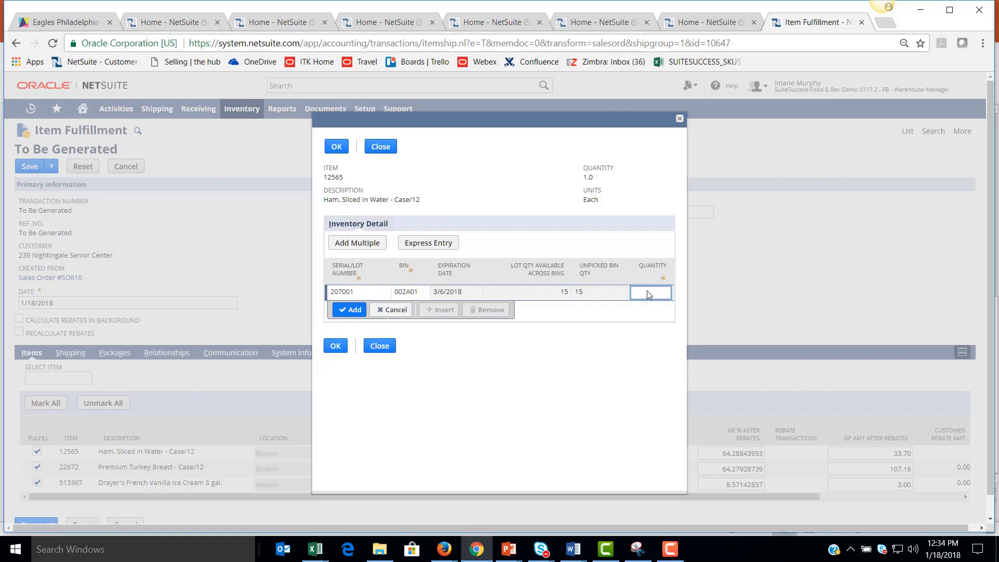
text(1)
click(350, 310)
click(336, 360)
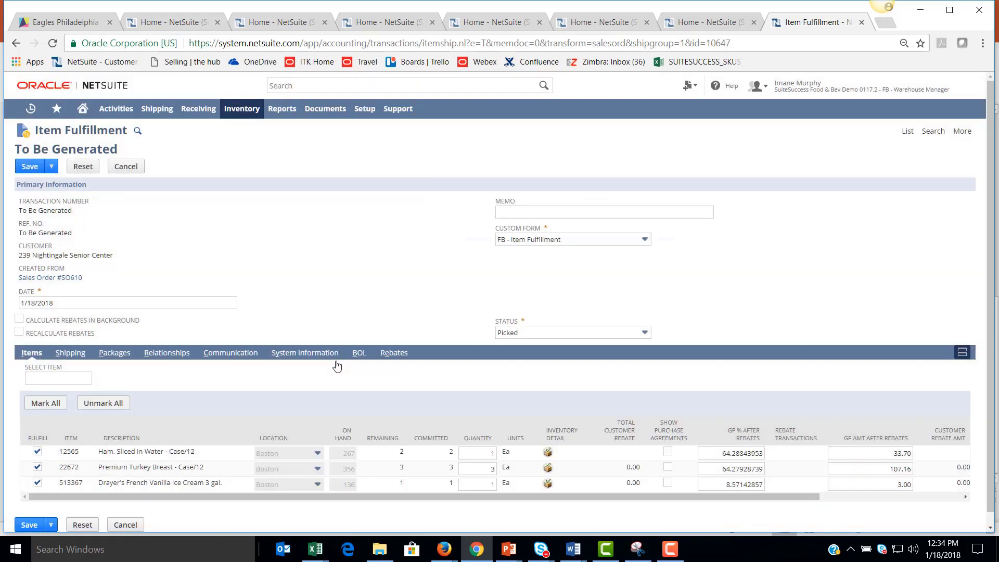
Step: Save the Nightingale Senior Center item fulfillment and advance it through packed to shipped status
click(28, 168)
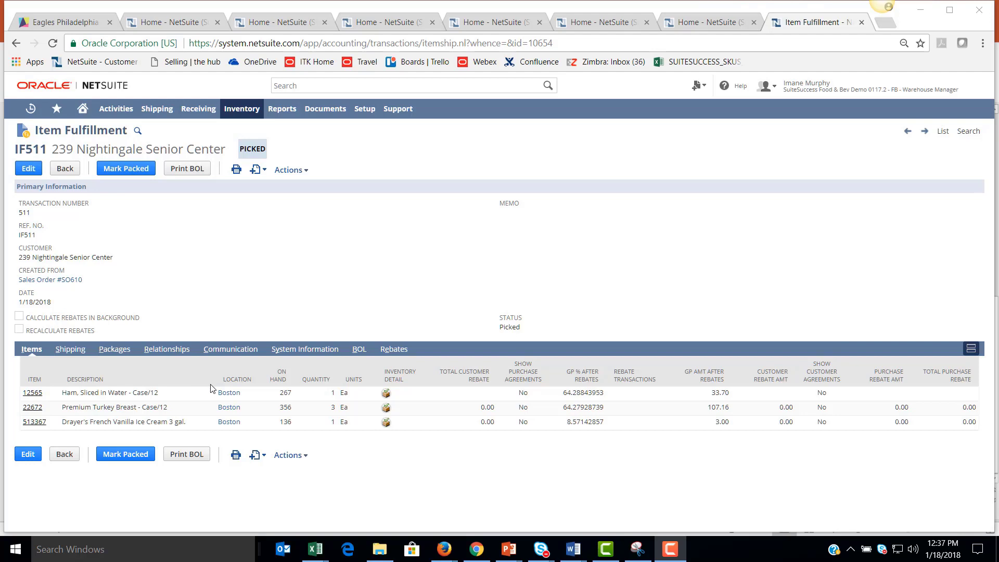
click(131, 172)
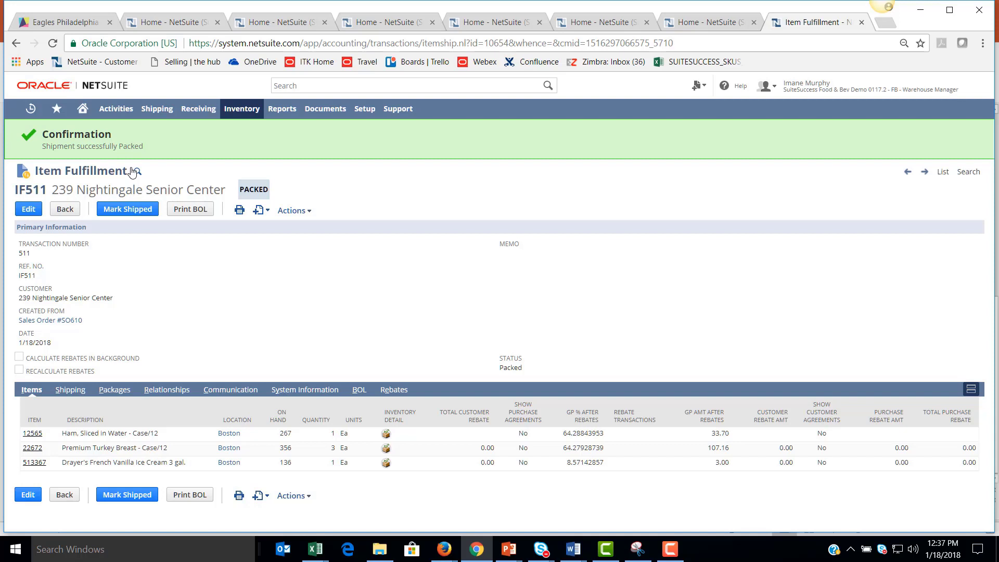
click(134, 210)
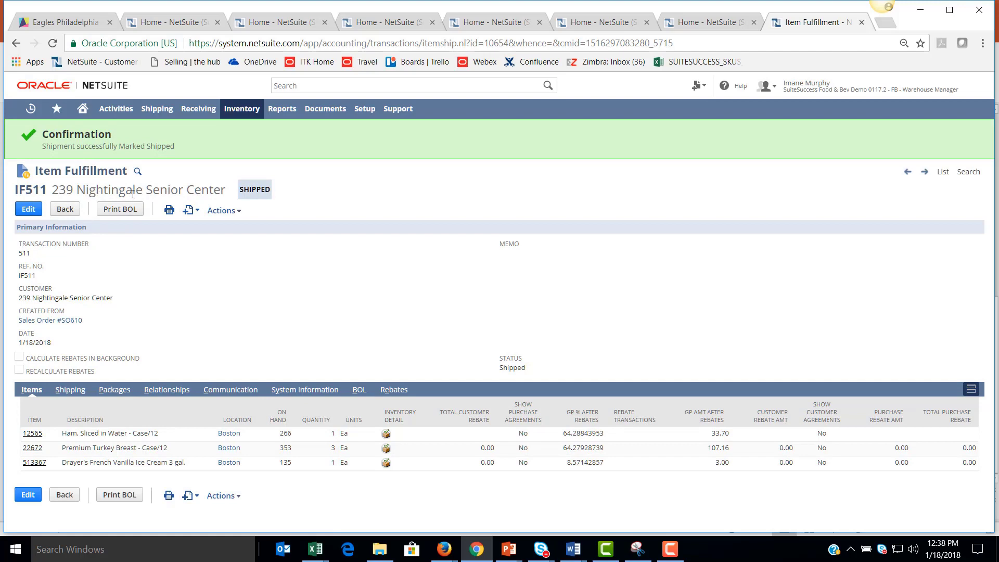
click(168, 211)
mouse_move(852, 87)
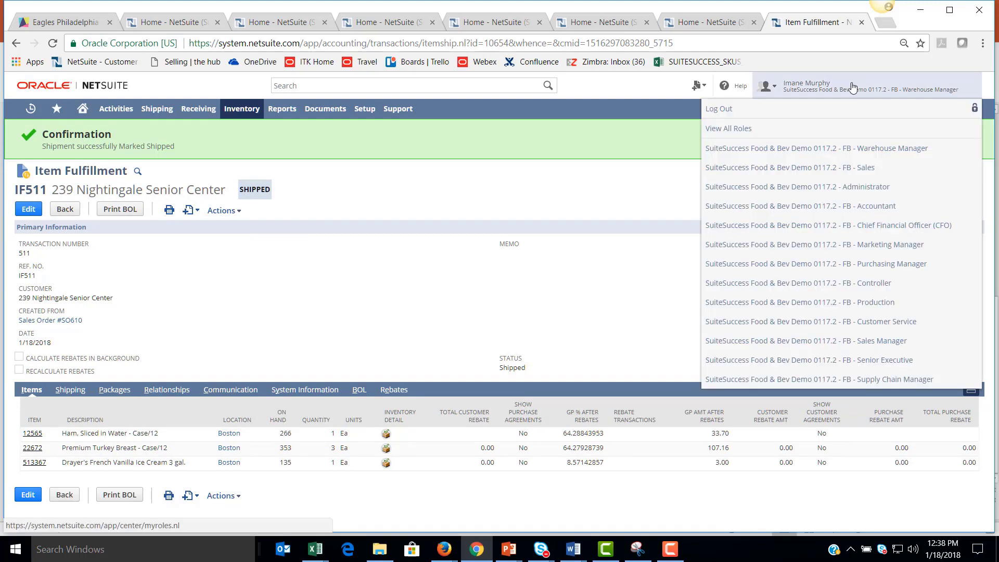
Step: Return to the home dashboard and examine the Boston City orders in the Drivers Manifest and Order Review
click(83, 114)
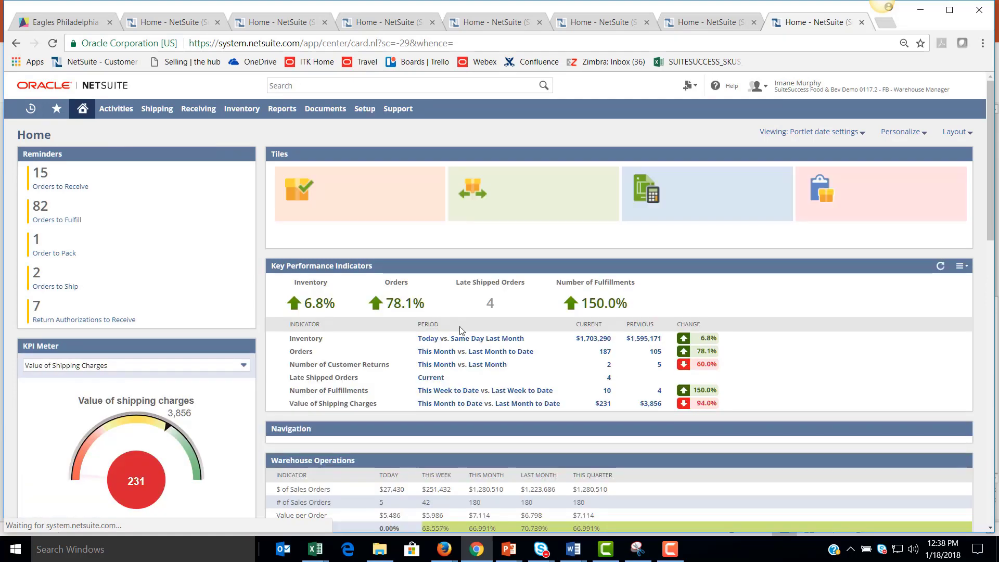
scroll(460, 329, down, 15)
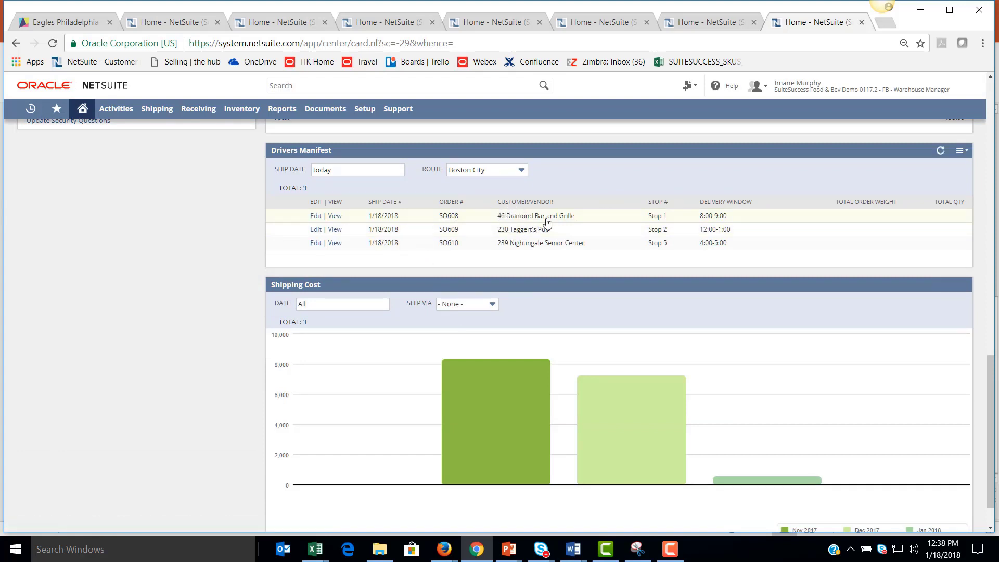
mouse_move(565, 222)
scroll(583, 205, down, 1)
scroll(584, 206, up, 14)
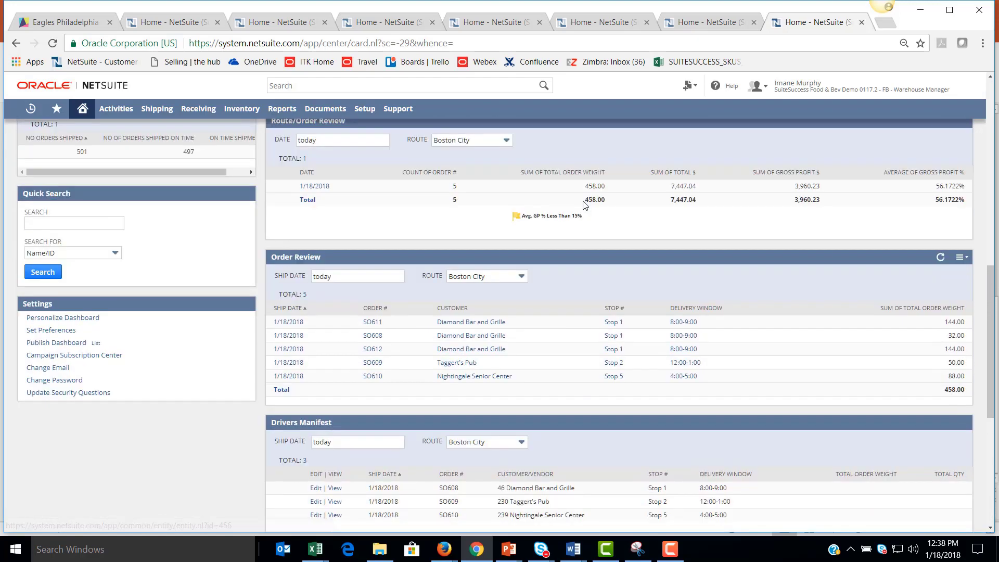
scroll(583, 205, up, 4)
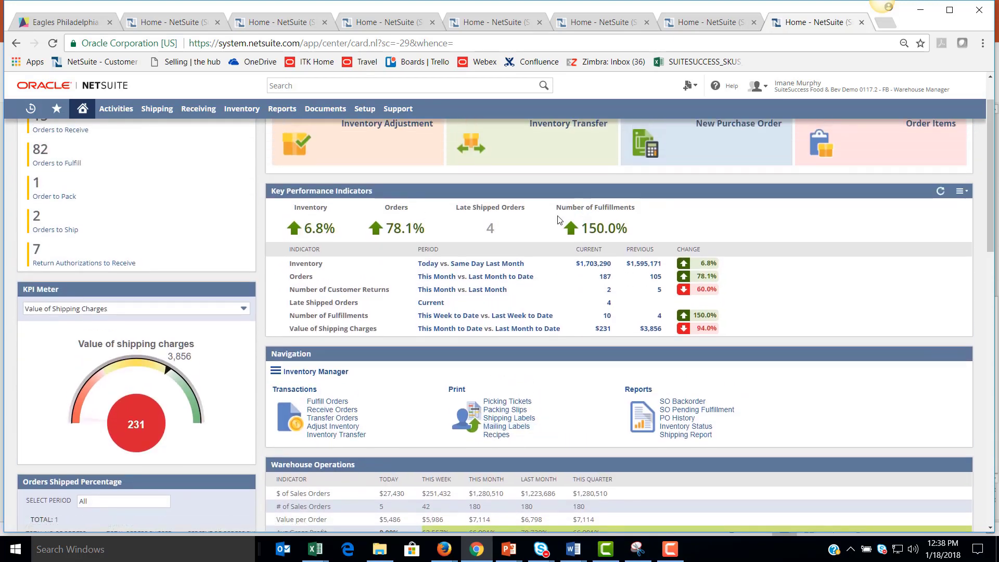
Step: Switch to the FB - Sales role and refresh today's Sales Order Shortage list on the dashboard
mouse_move(838, 93)
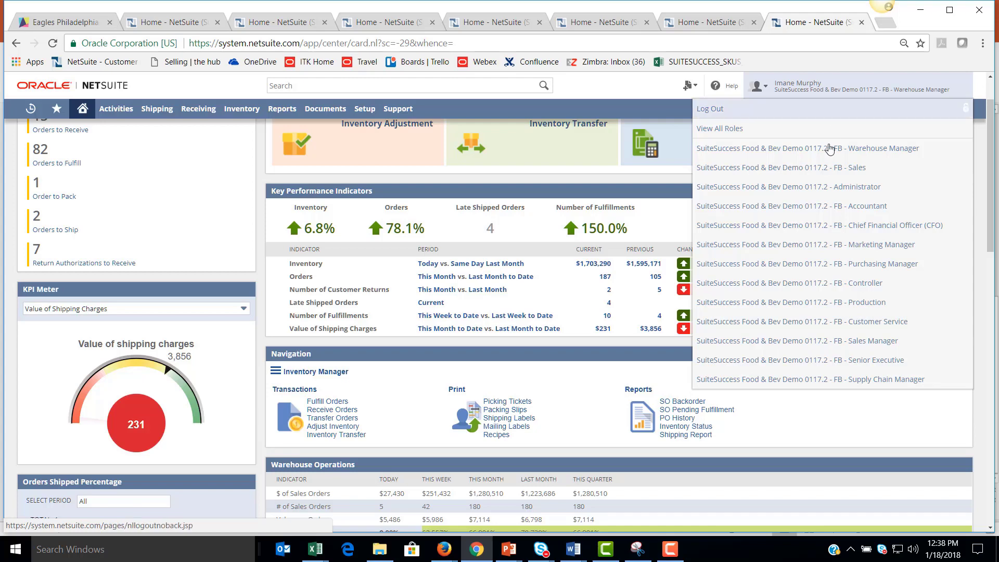
click(827, 167)
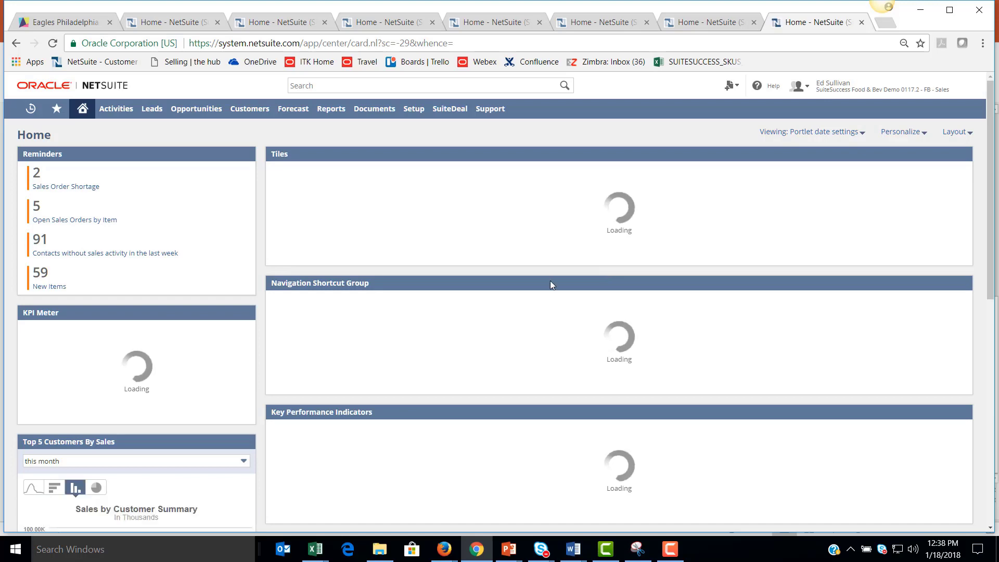
scroll(550, 280, down, 9)
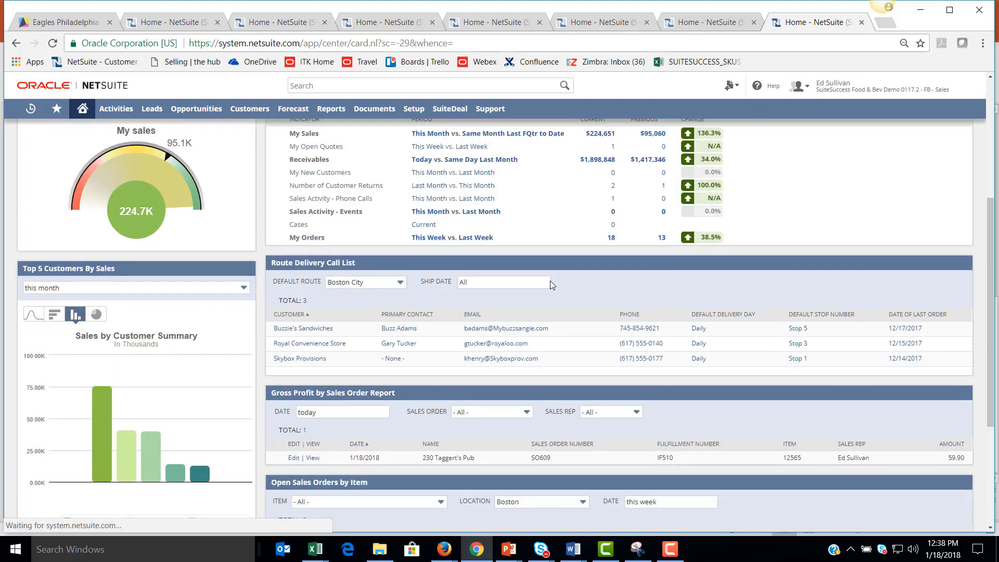
scroll(646, 310, up, 1)
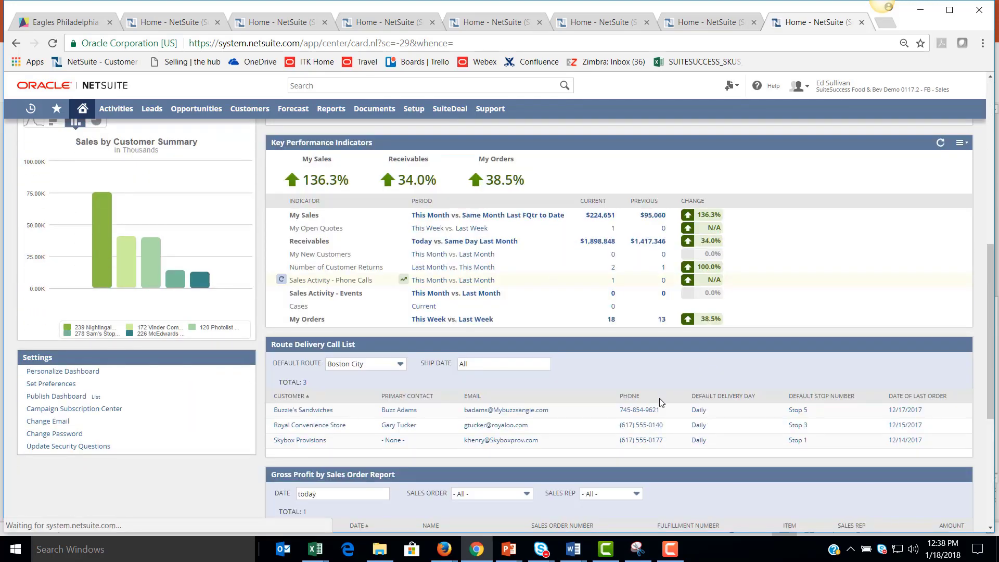
scroll(659, 403, down, 5)
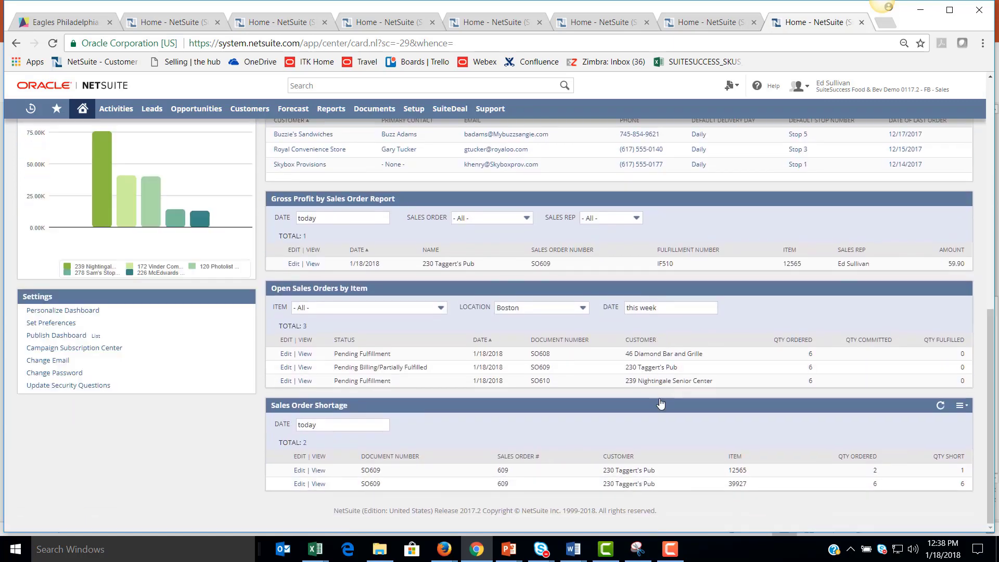
click(941, 406)
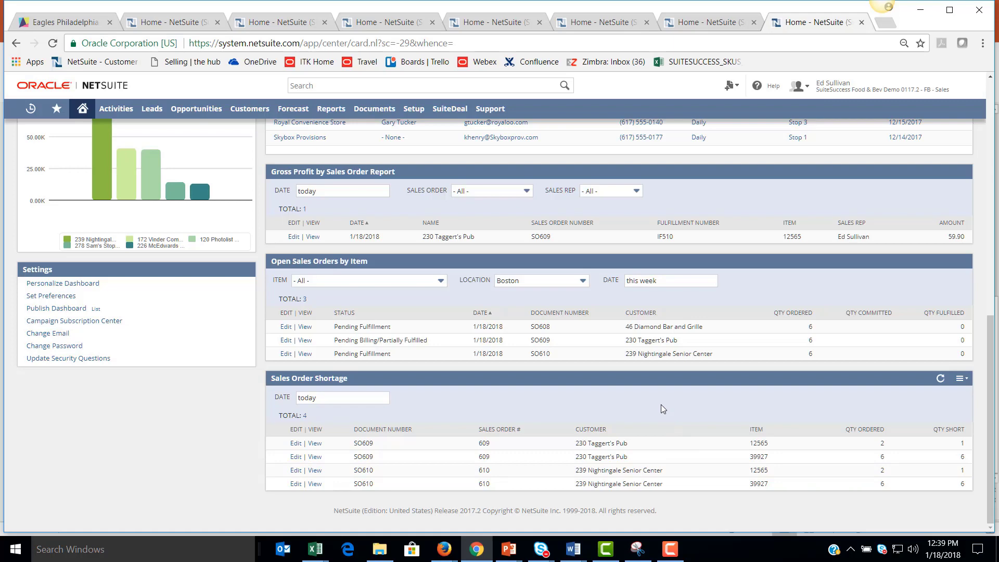
Step: Switch to PowerPoint and show the Food and Beverage Feature/Value Topics slide in Presentation2
scroll(662, 405, up, 4)
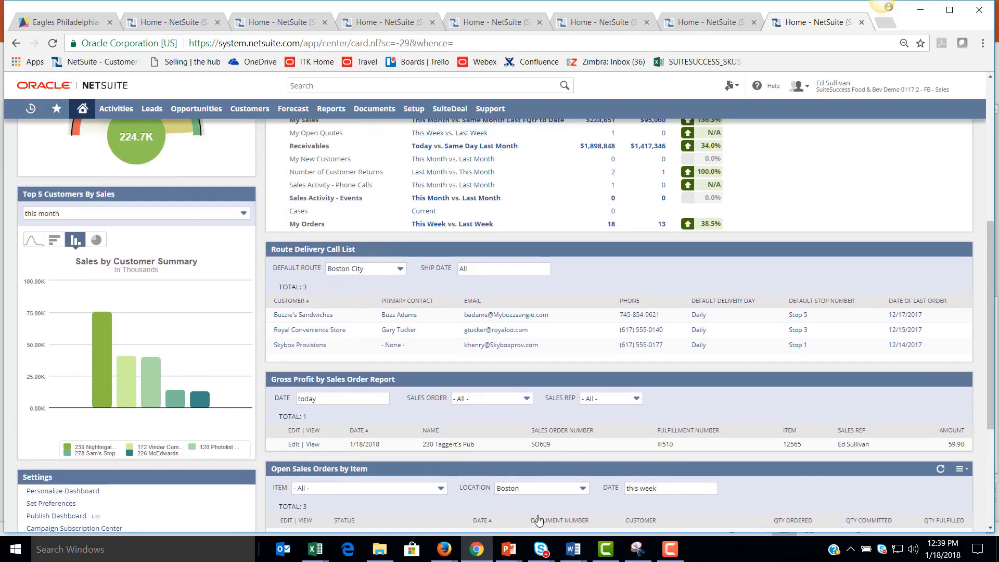
mouse_move(511, 553)
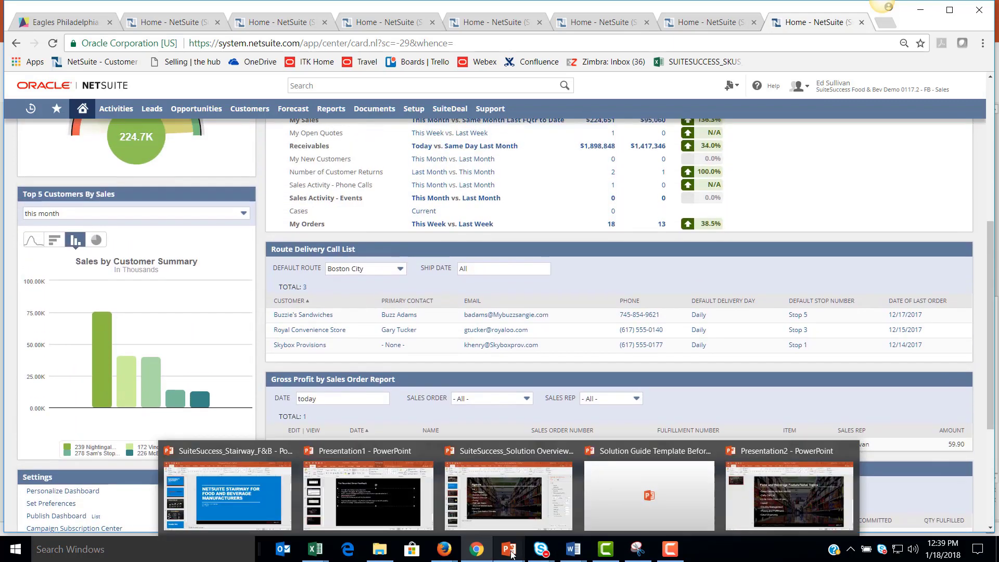
click(733, 501)
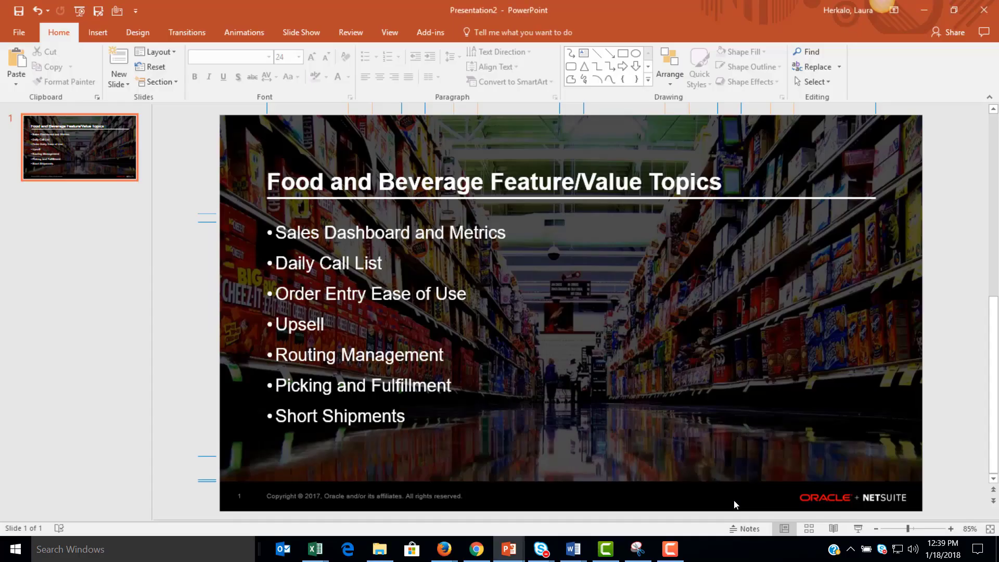